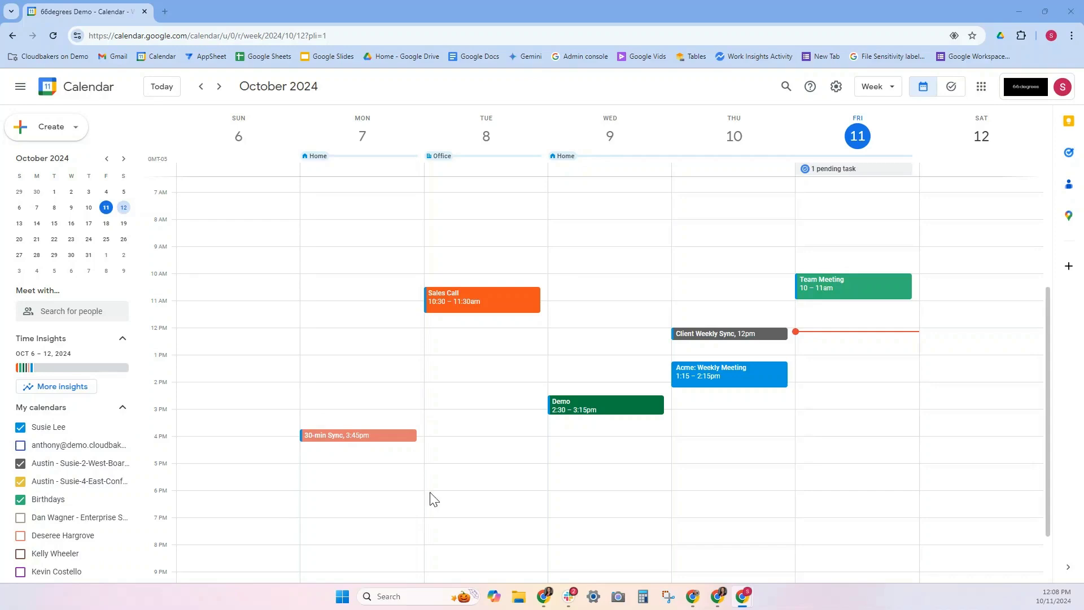
Create a bookable appointment schedule titled "30 minute sync" with a 30-minute appointment duration.
left_click(70, 128)
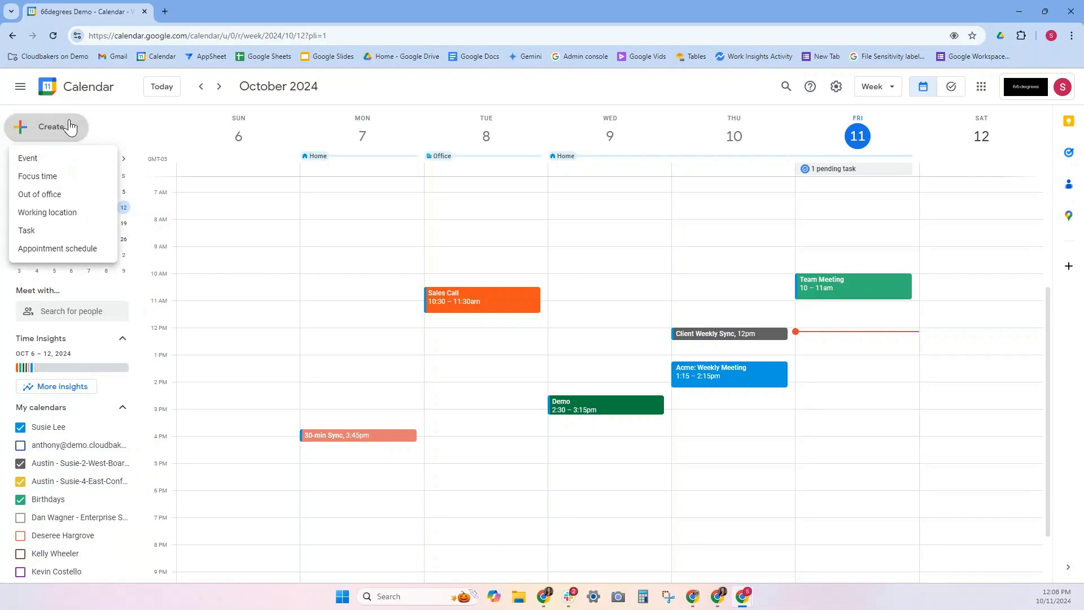
left_click(91, 250)
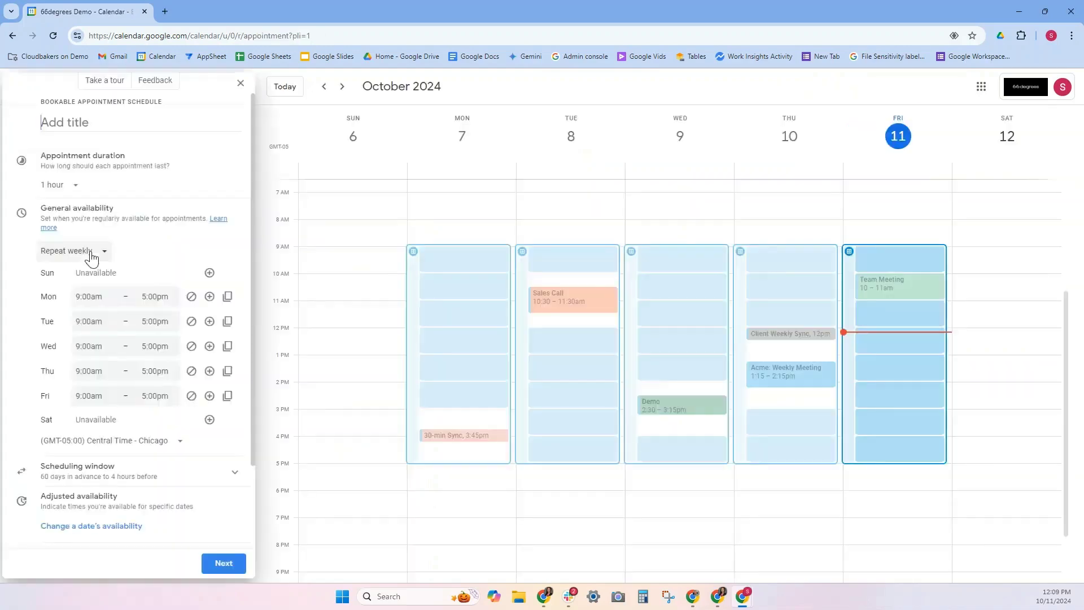
type("30 minute sync")
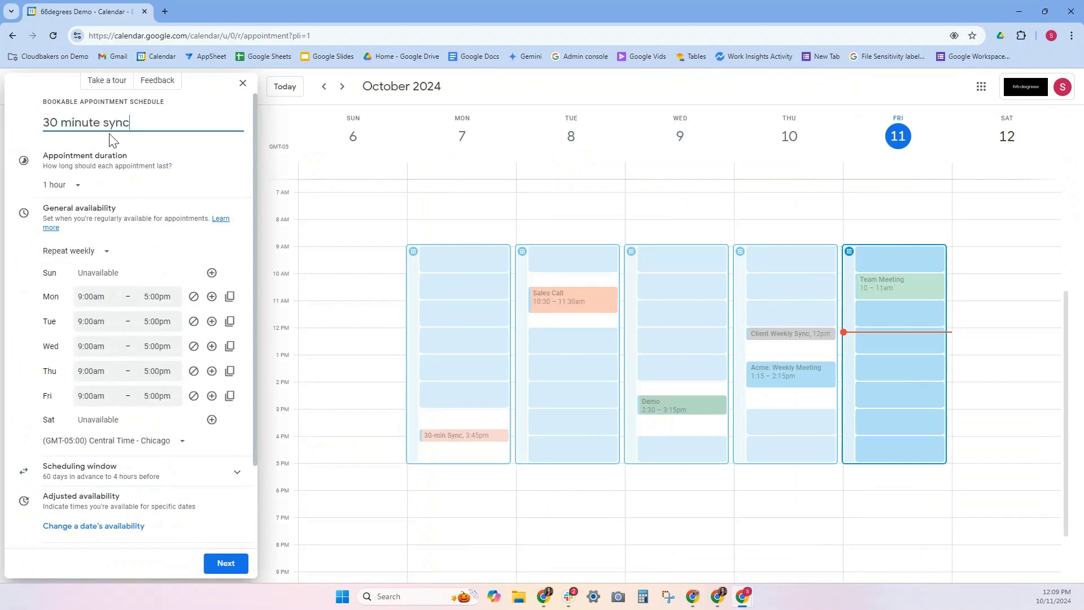
left_click(79, 188)
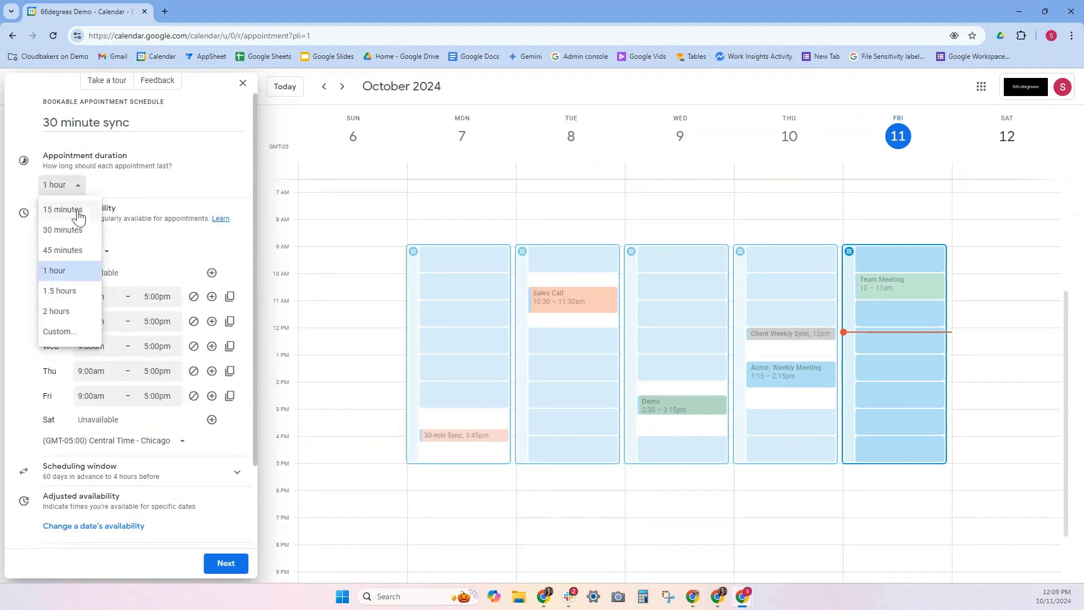
left_click(73, 234)
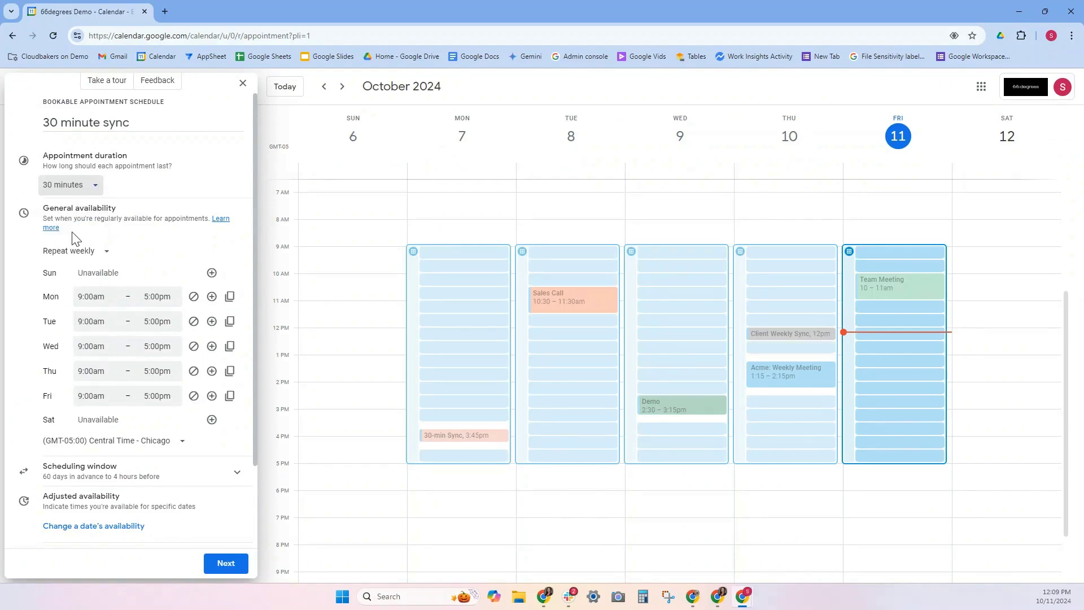
Set Monday's availability to start at 11:00am and Friday's availability to end at 3:00pm.
left_click(93, 298)
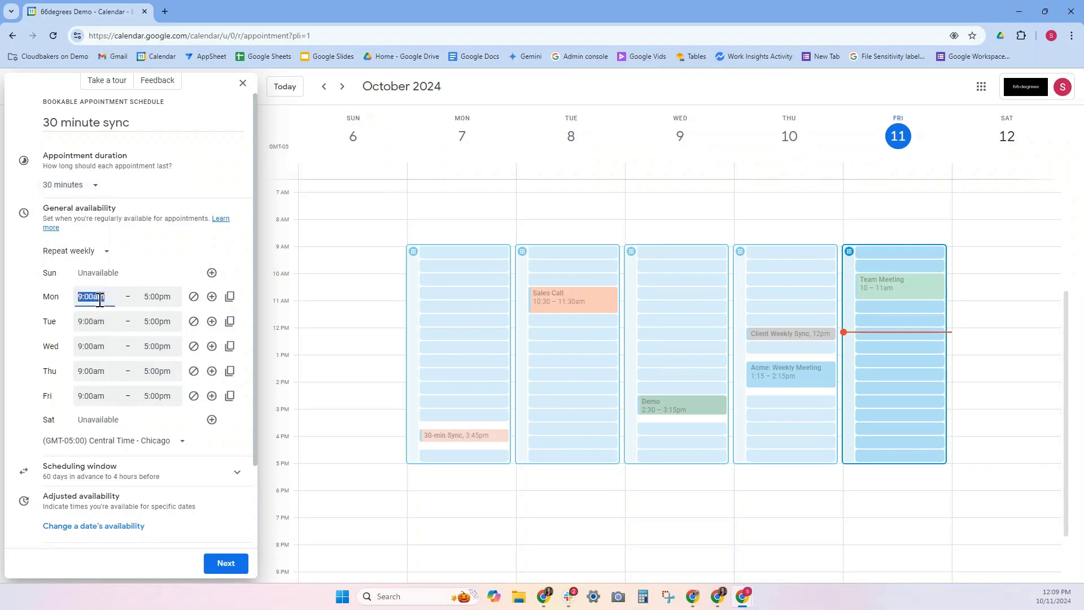
scroll(110, 373, "down", 1)
left_click(129, 400)
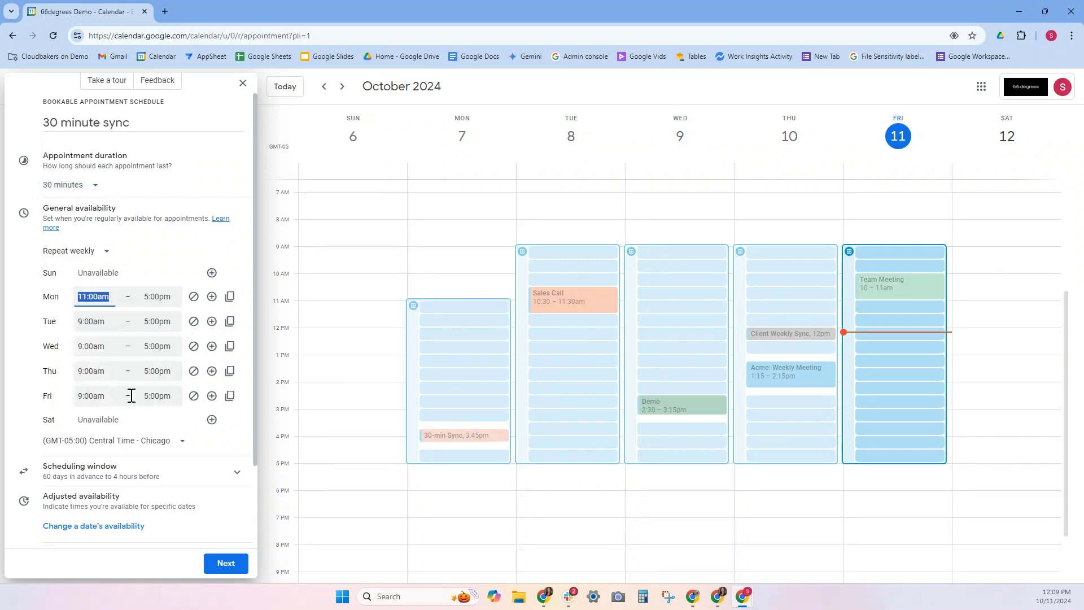
left_click(151, 396)
scroll(170, 477, "up", 2)
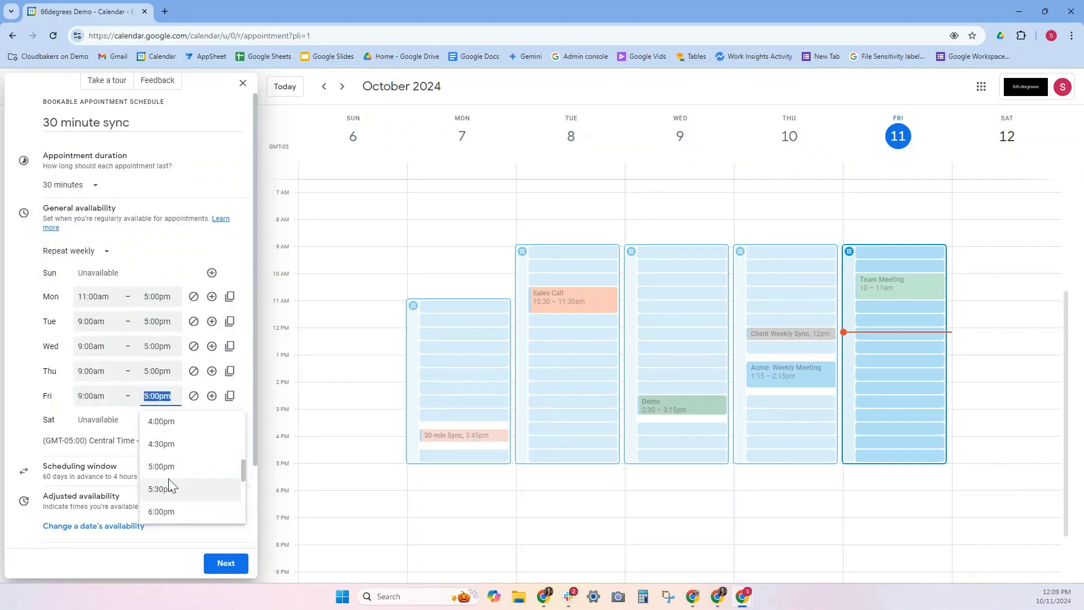
left_click(186, 434)
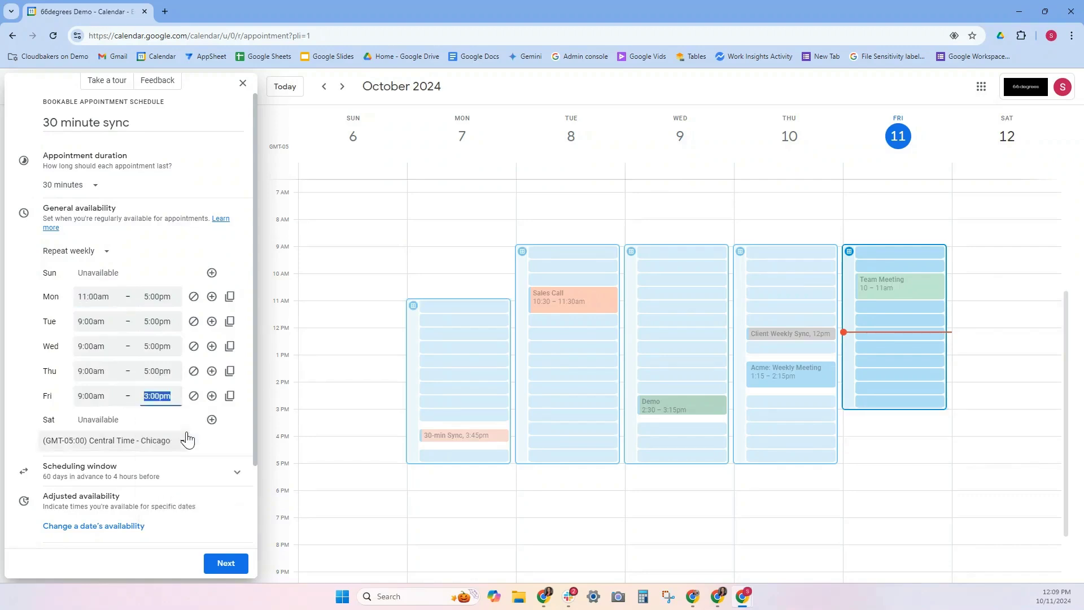
In the scheduling window, set the minimum time before an appointment can be booked to 1 hour.
scroll(186, 437, "down", 3)
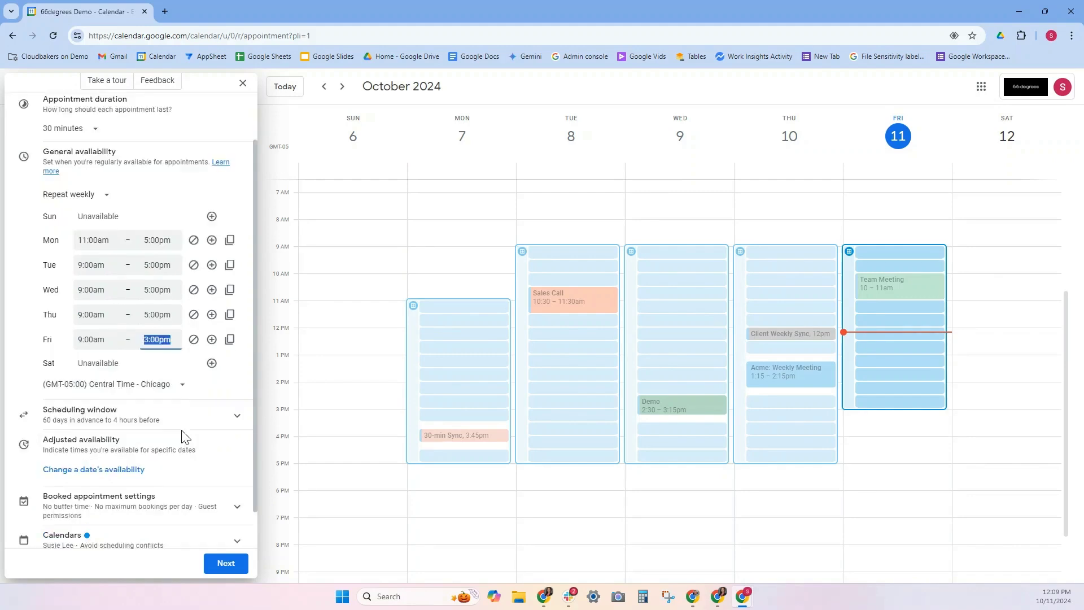
left_click(184, 377)
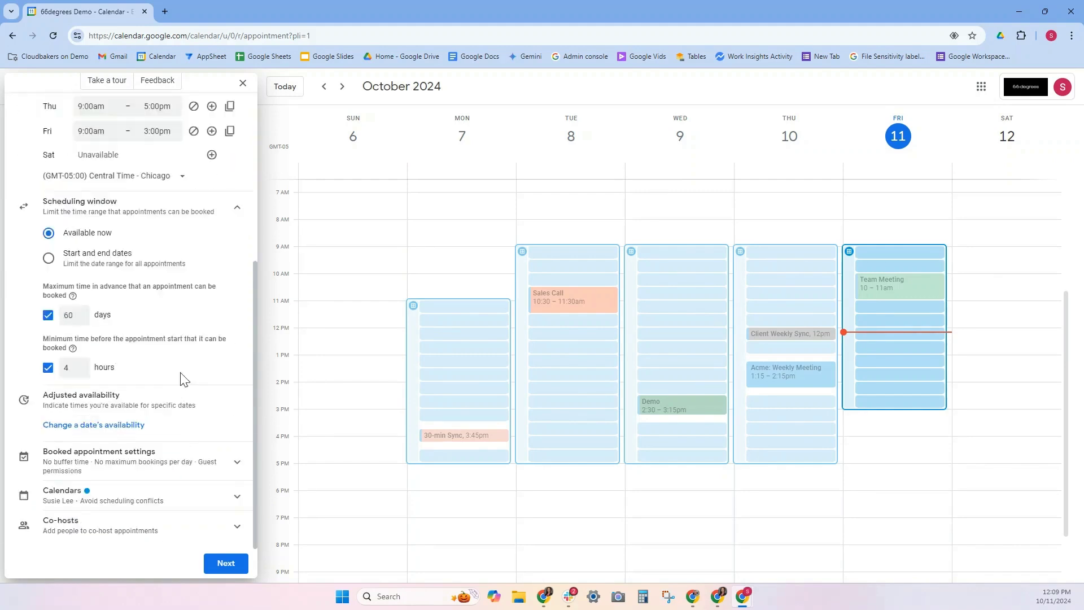
left_click(68, 365)
double_click(69, 366)
type("1")
Enable a 15-minute buffer time between appointment slots, leaving the maximum bookings per day unlimited.
left_click(198, 455)
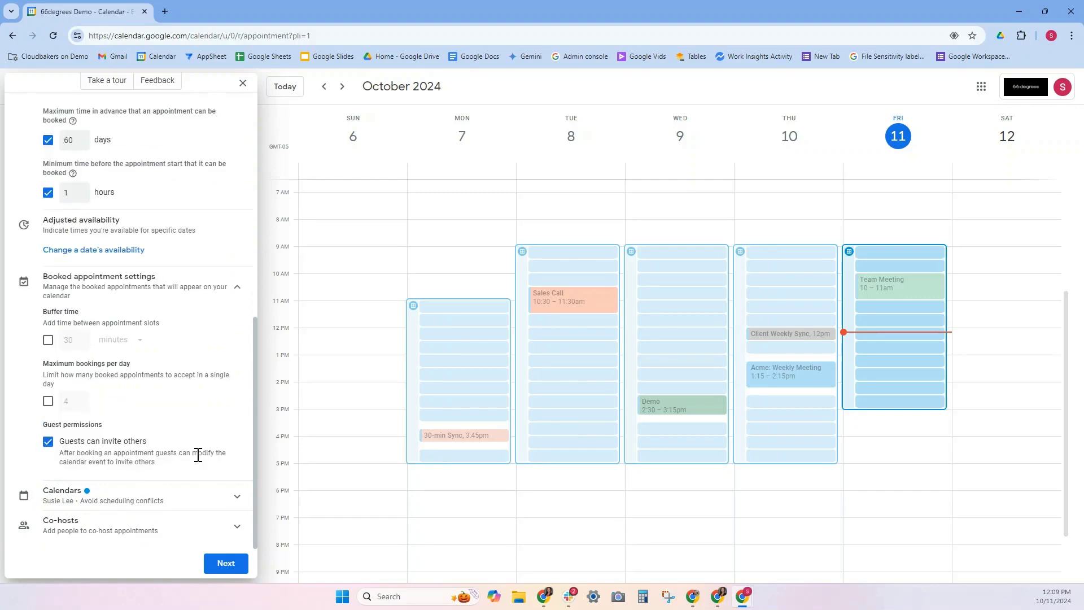
left_click(48, 340)
double_click(75, 339)
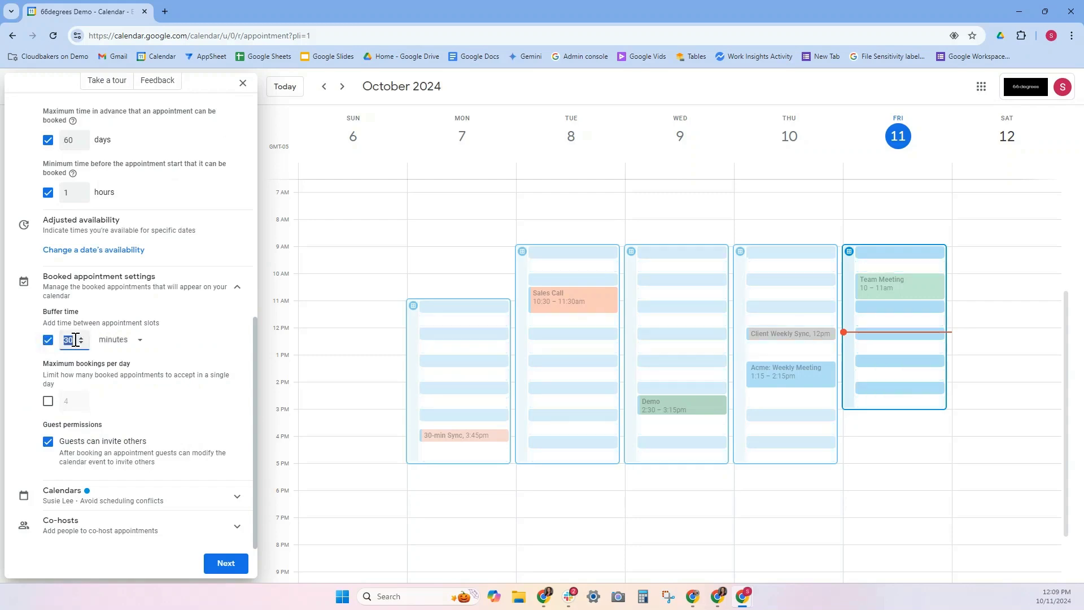
type("15")
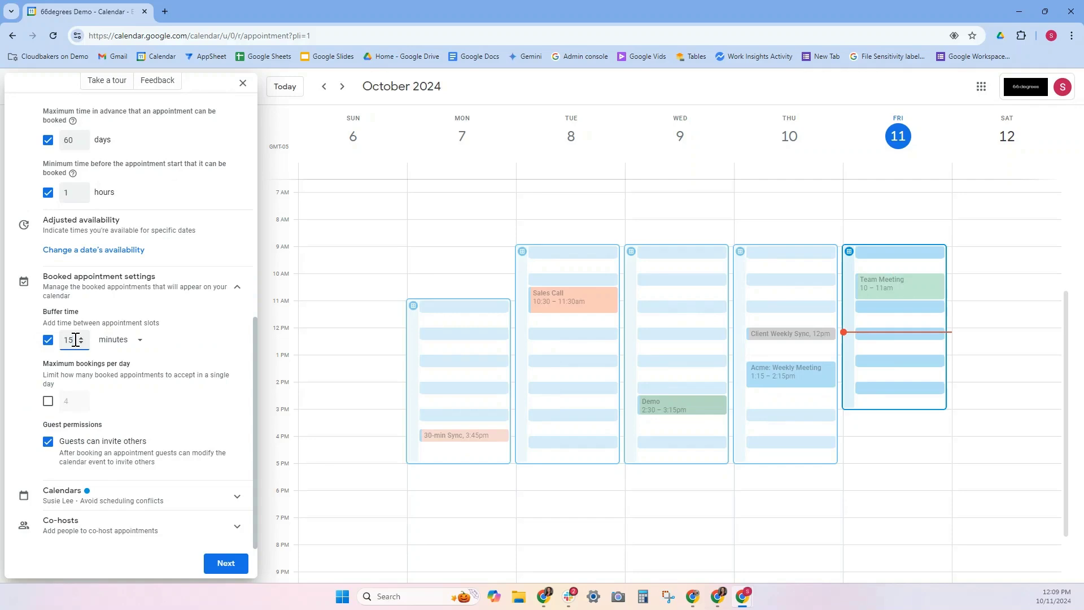
left_click(48, 401)
left_click(48, 401)
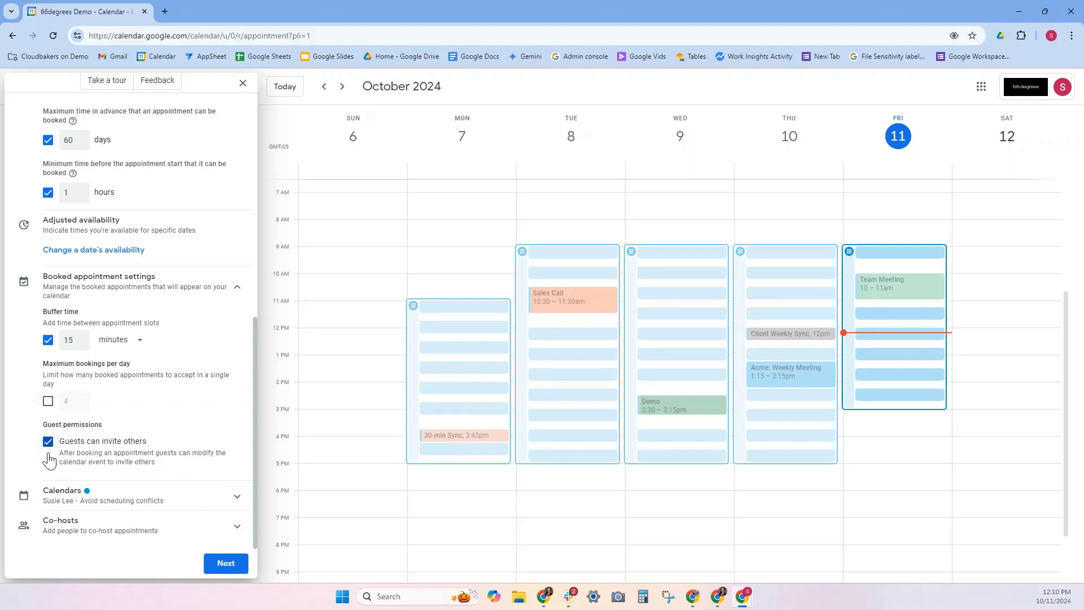
Include the colleague's demo.cloudbakers.com calendar in the schedule's availability check.
left_click(153, 496)
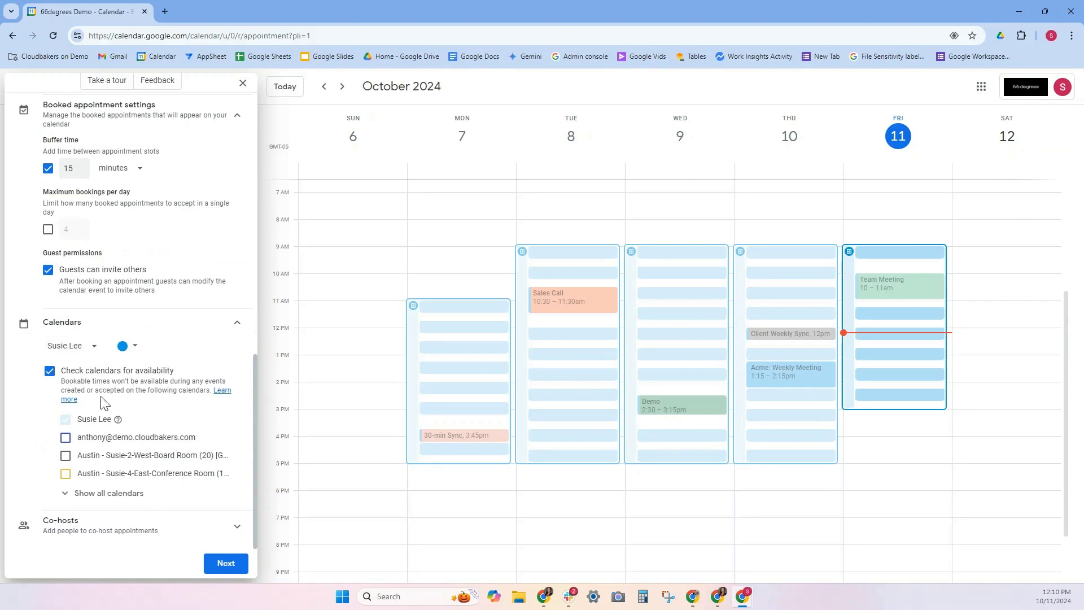
left_click(65, 438)
Create a dark blue color label reading "30 minutes" plus the colleague's first name and assign it to the appointment schedule.
left_click(126, 346)
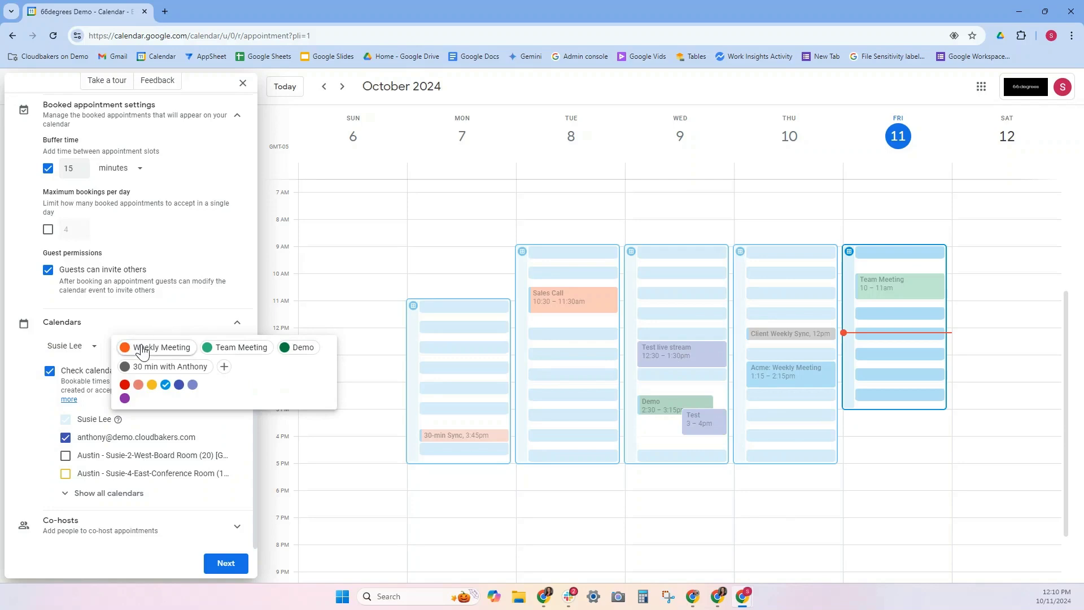
left_click(224, 366)
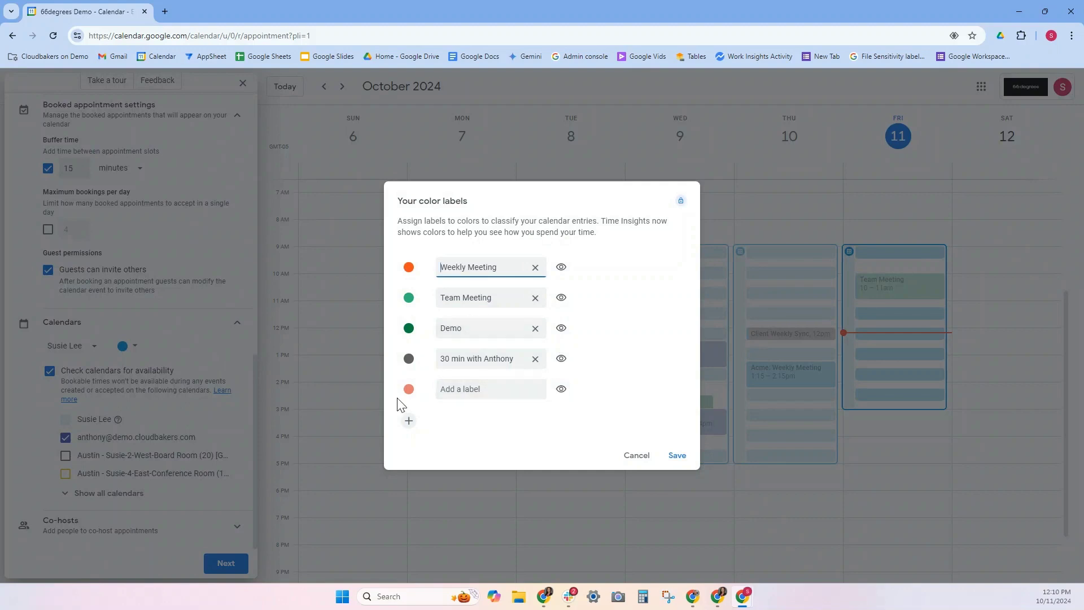
left_click(500, 394)
left_click(409, 420)
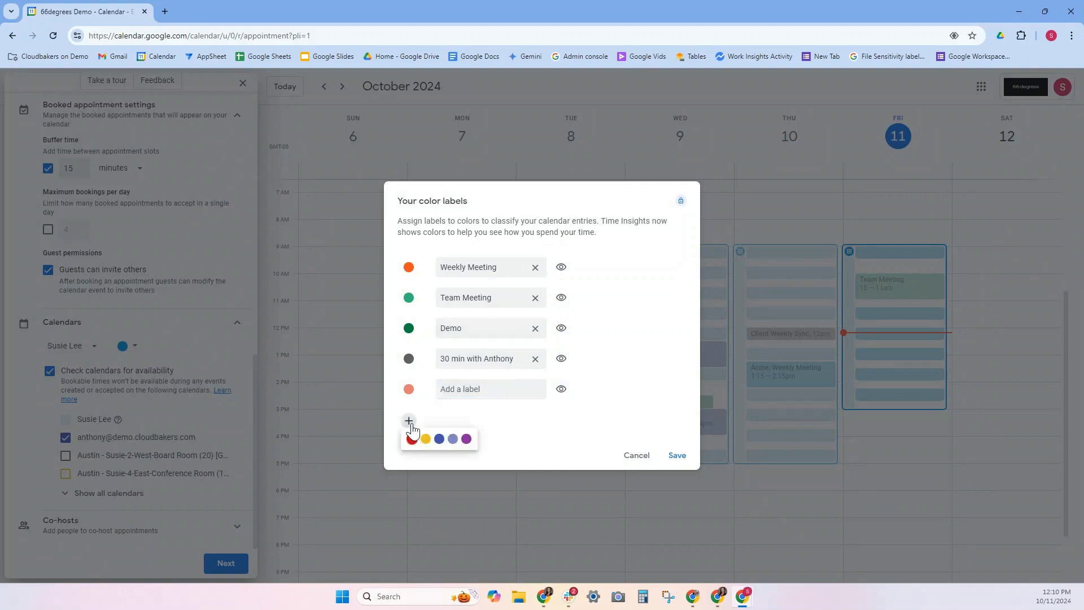
left_click(439, 438)
left_click(464, 410)
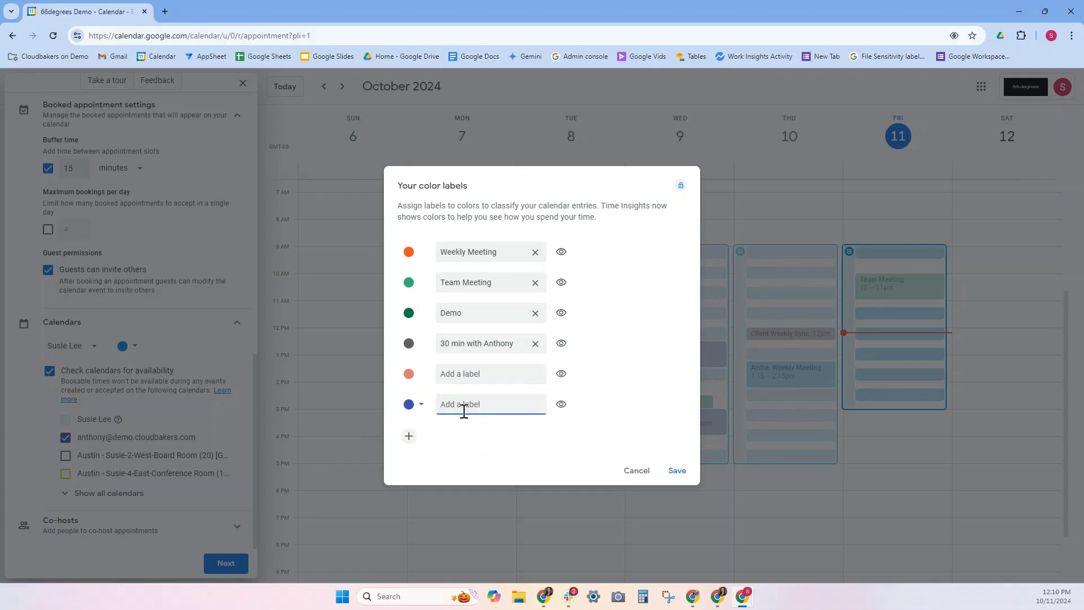
type("30 minutes Anthony")
left_click(677, 471)
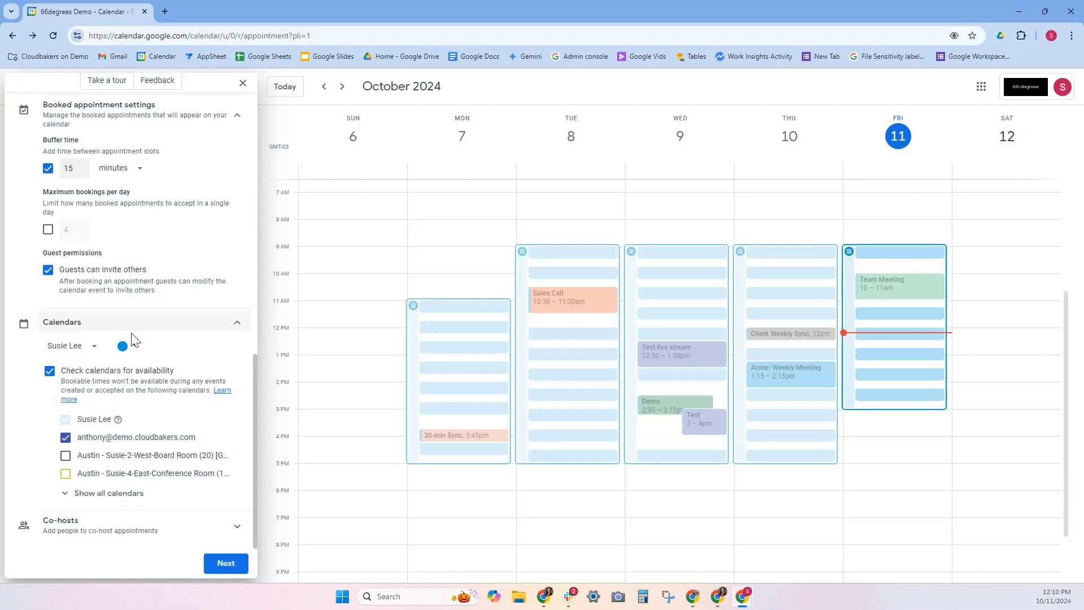
left_click(133, 346)
left_click(172, 366)
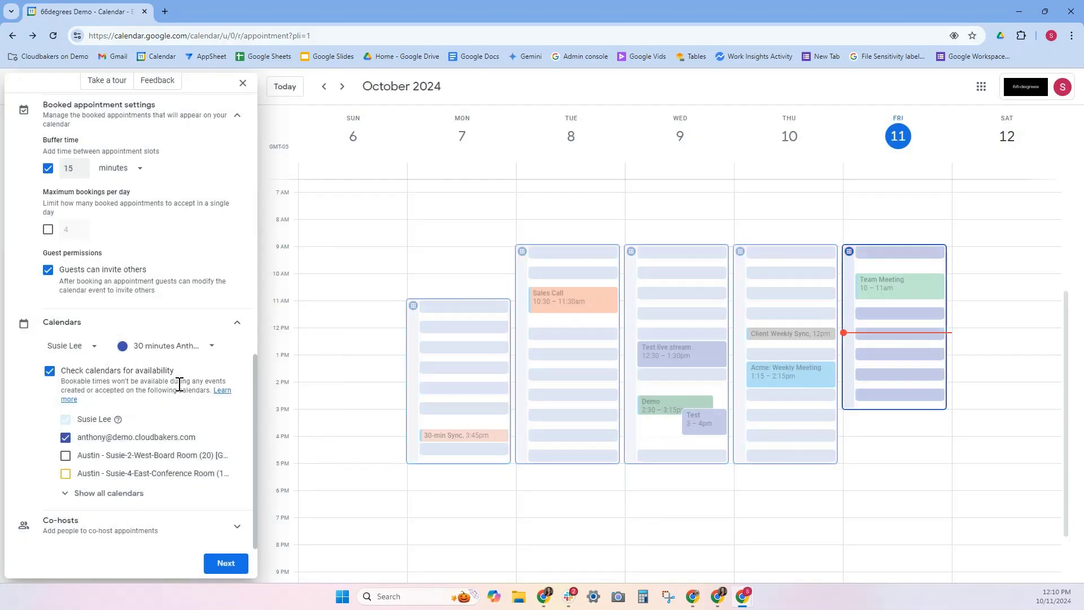
Add the same colleague as a co-host of the appointments and continue to the booking page settings.
left_click(147, 522)
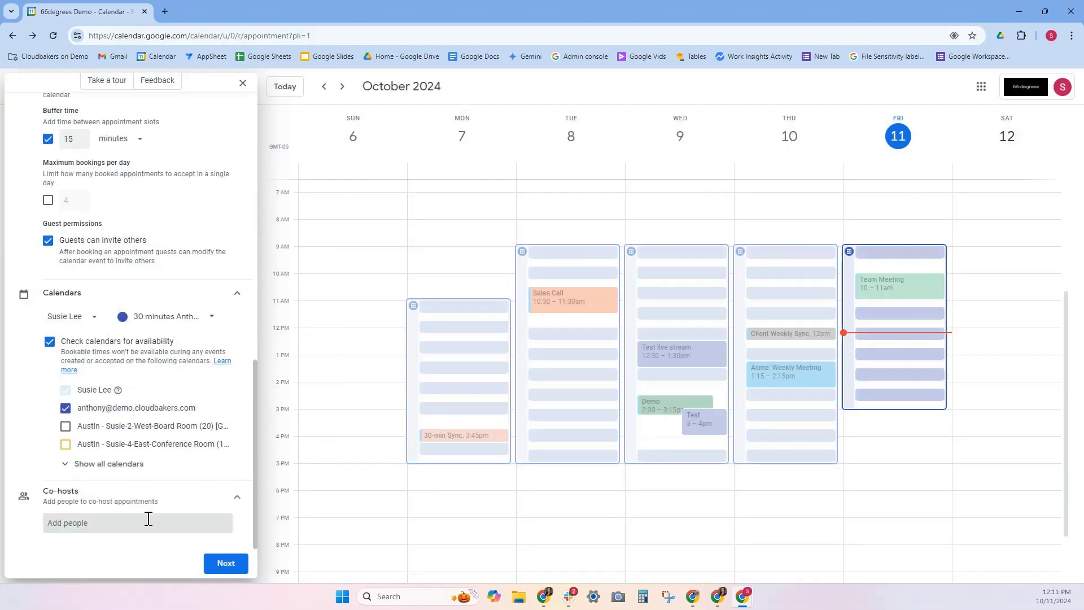
left_click(130, 529)
type("an")
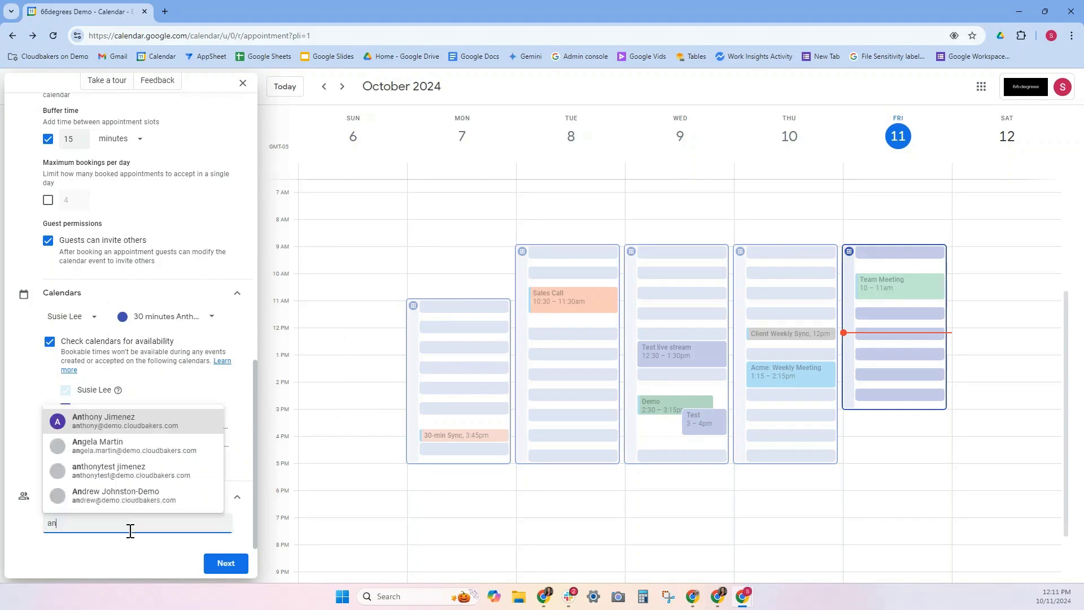
key("Return")
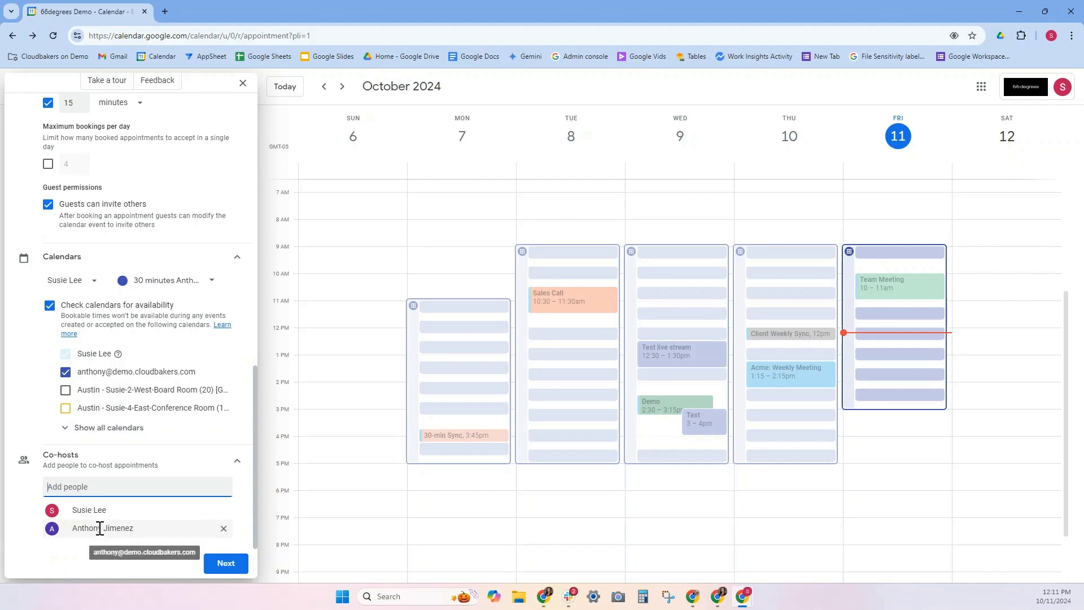
left_click(219, 563)
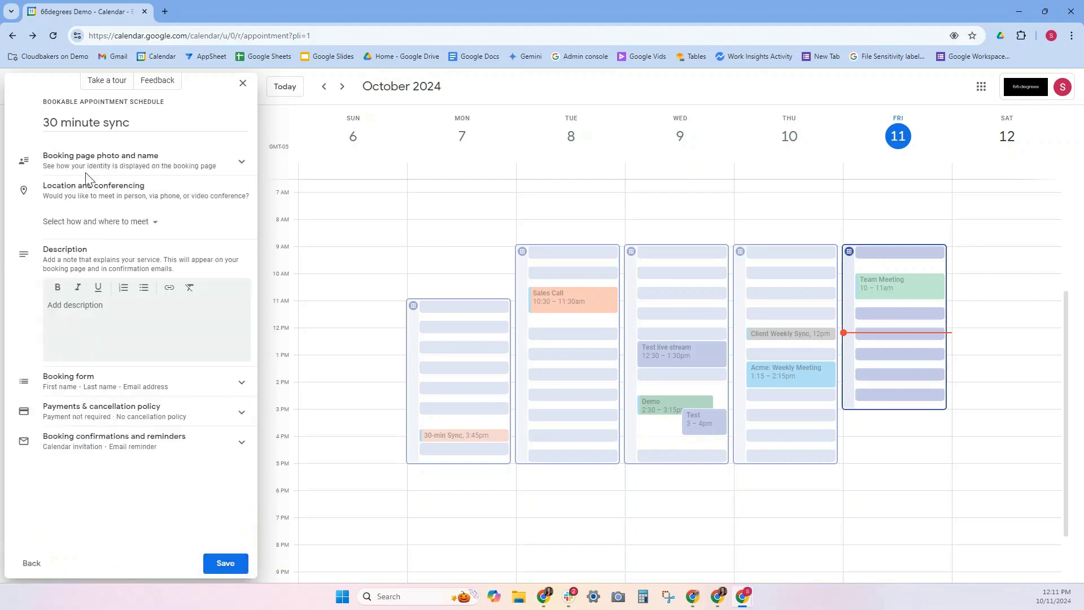
Set conferencing to Google Meet video conferencing and enter the description "Call with" followed by both hosts' first names.
left_click(133, 162)
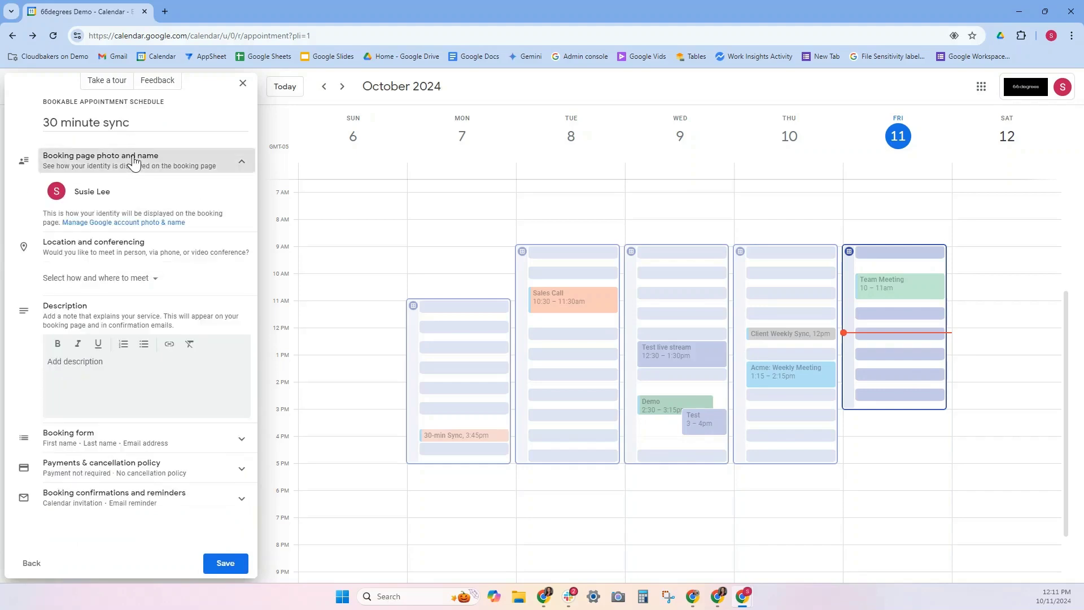
left_click(142, 283)
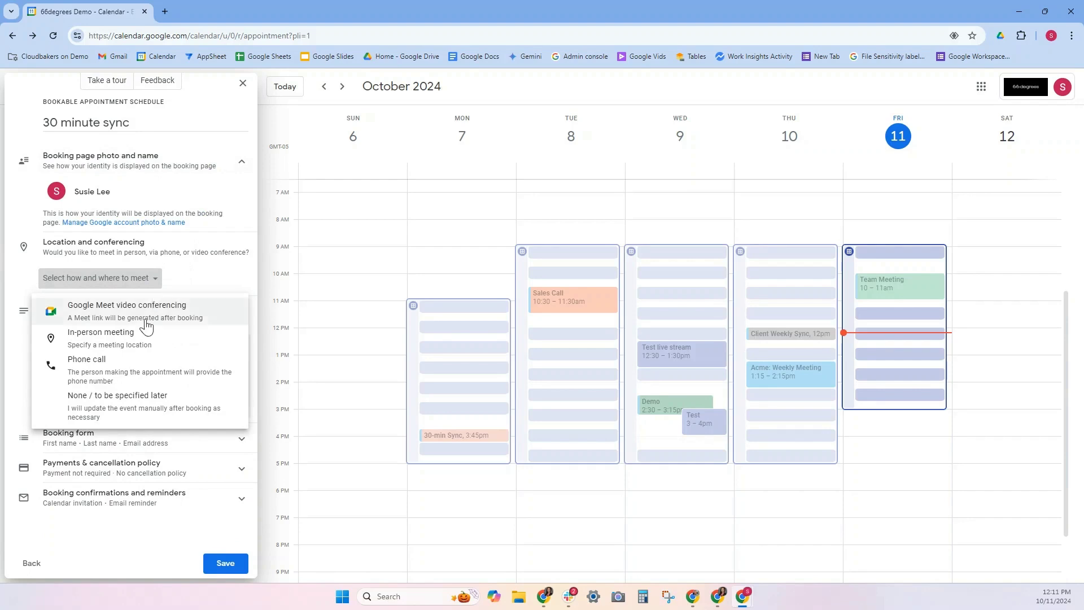
left_click(145, 320)
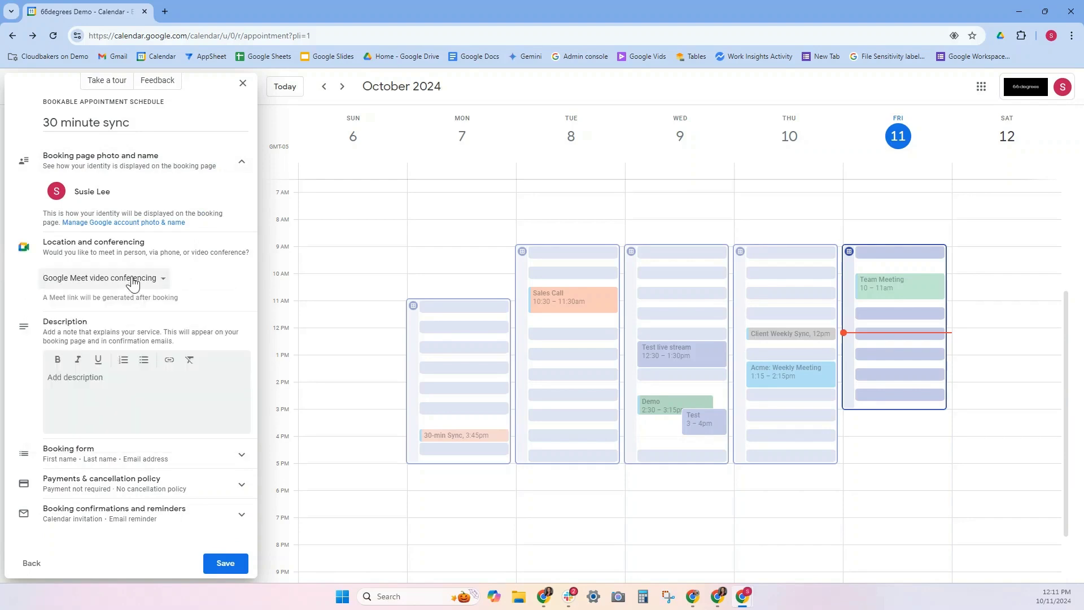
left_click(129, 397)
type("Call with Anthony and Susie")
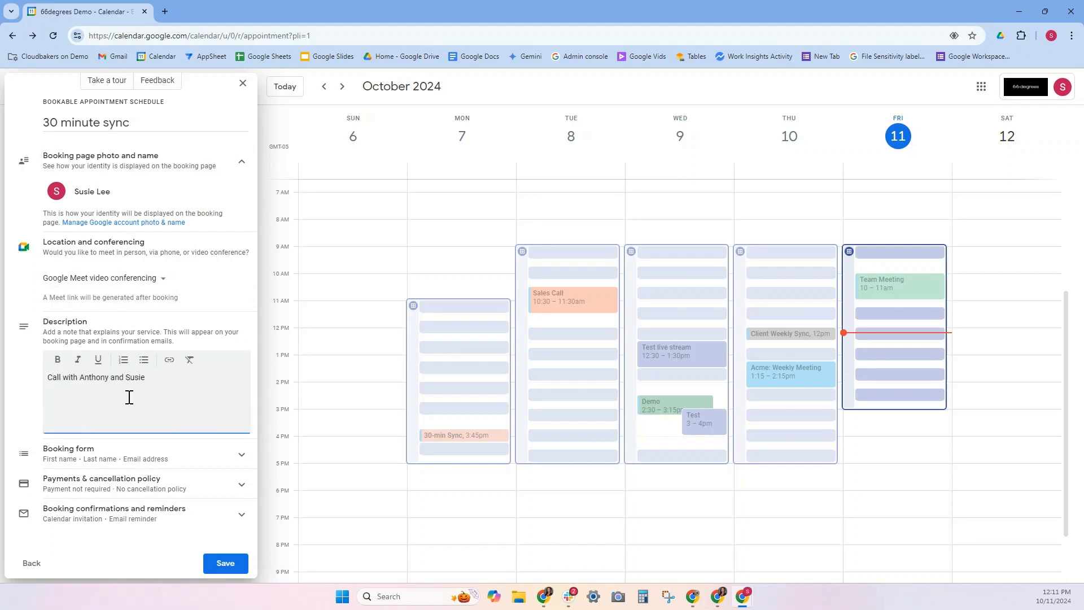
Add a required custom item named "Description of the Call:" to the booking form.
left_click(129, 452)
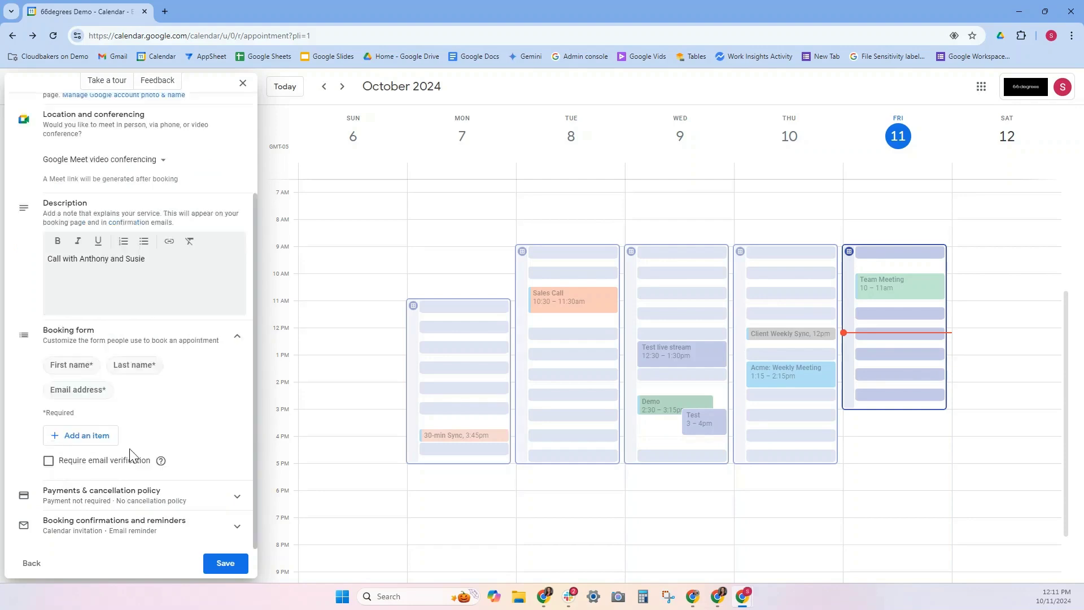
left_click(89, 438)
left_click(484, 315)
left_click(497, 356)
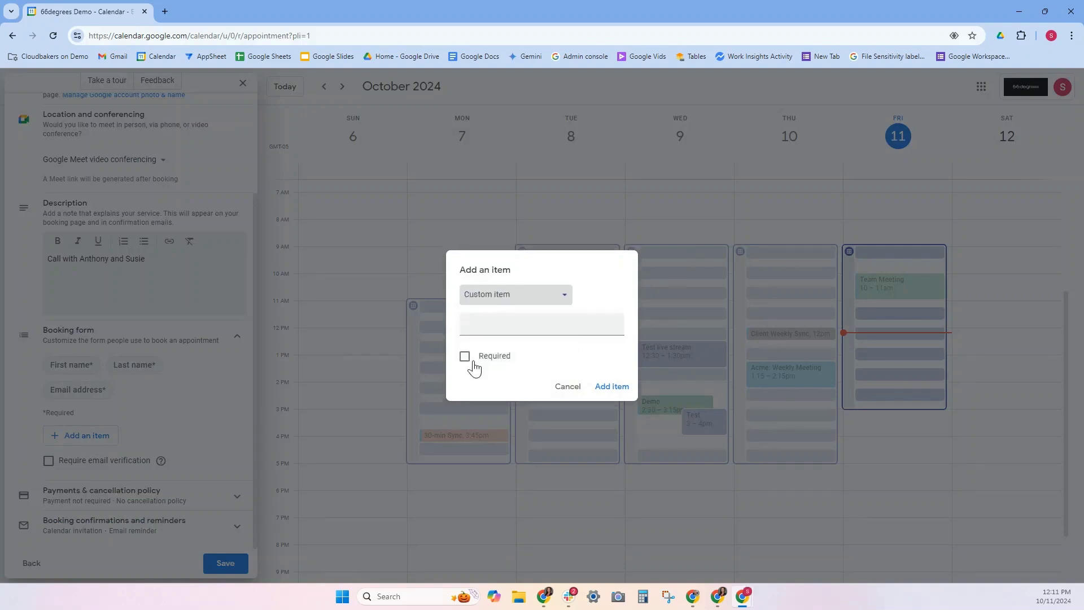
left_click(464, 357)
left_click(491, 323)
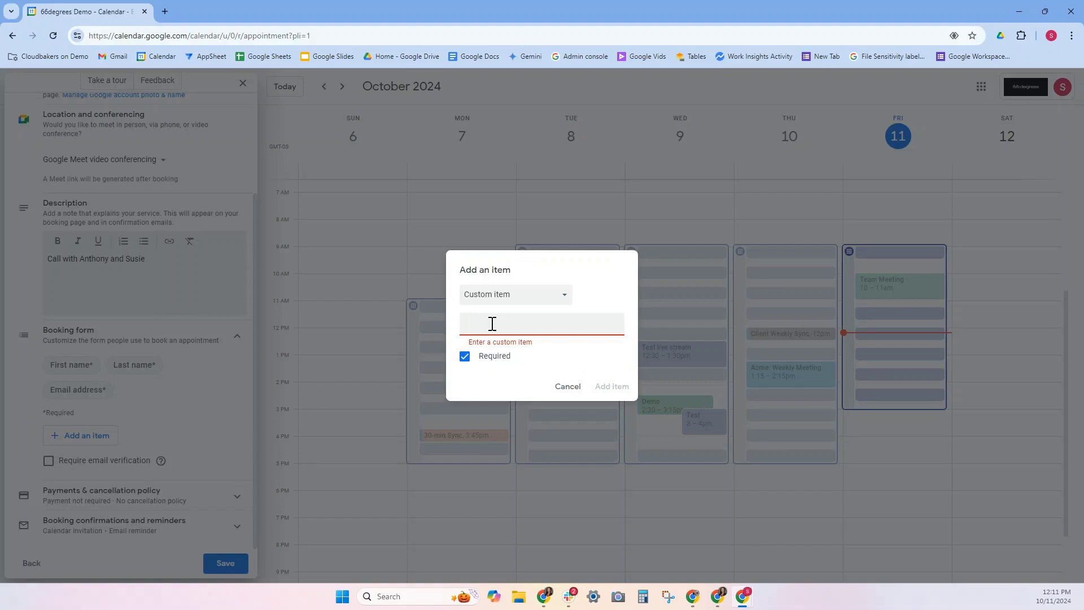
type("Description of the Call:")
left_click(604, 384)
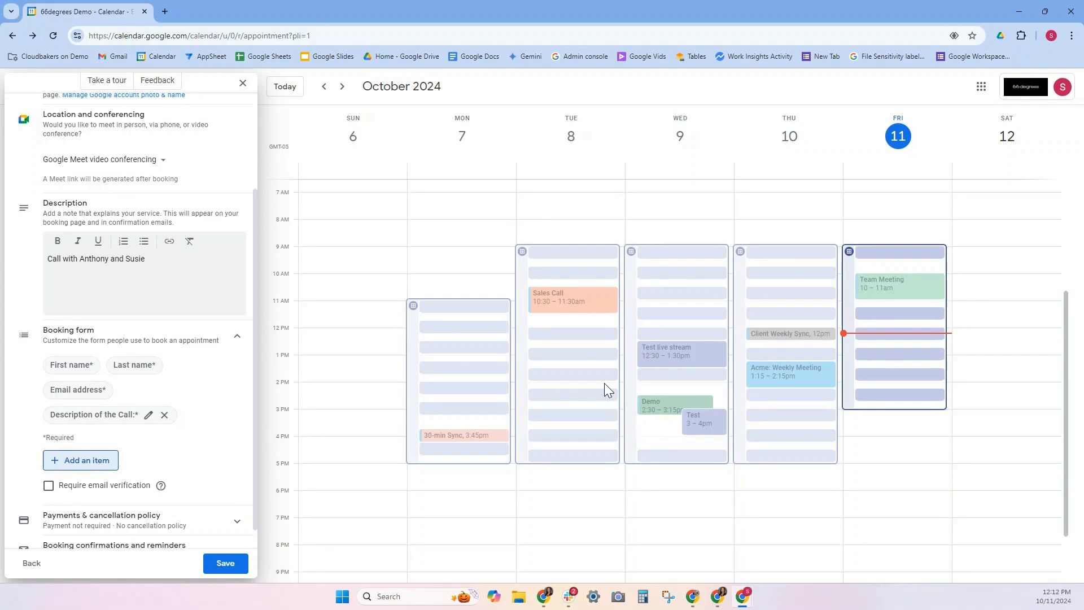
scroll(604, 382, "down", 1)
scroll(131, 479, "down", 1)
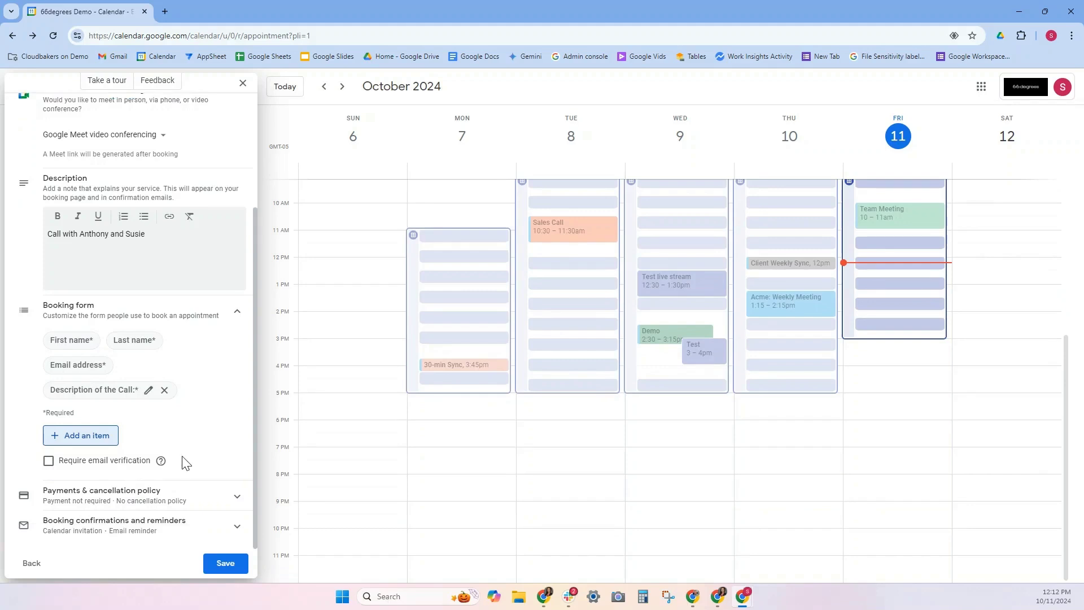
Review the payments, cancellation policy and confirmation settings, keep the email reminder at 1 day before, and save the appointment schedule.
left_click(80, 500)
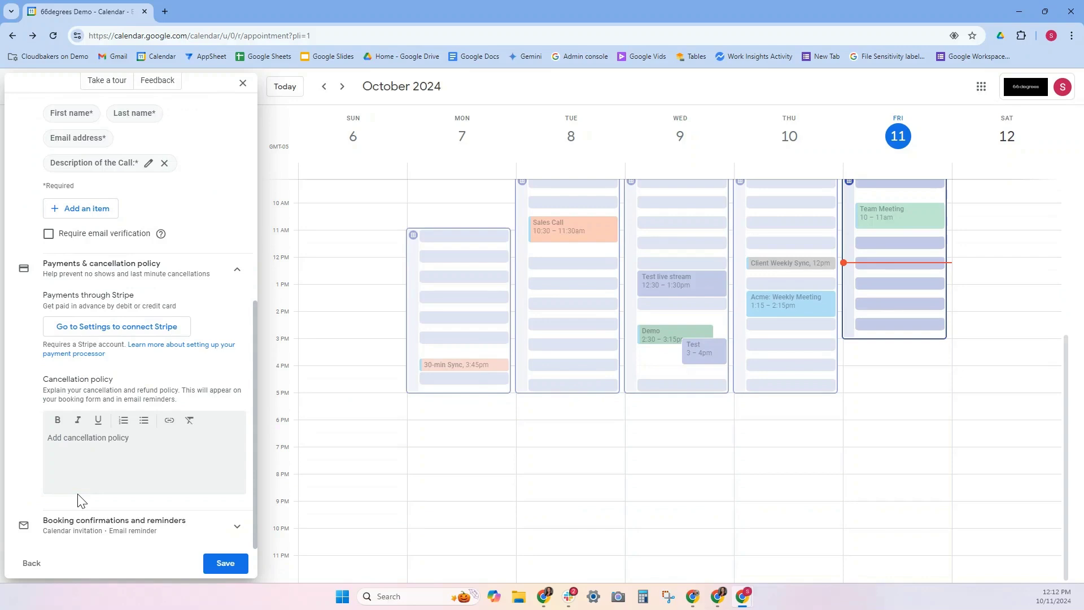
left_click(95, 531)
scroll(96, 541, "down", 3)
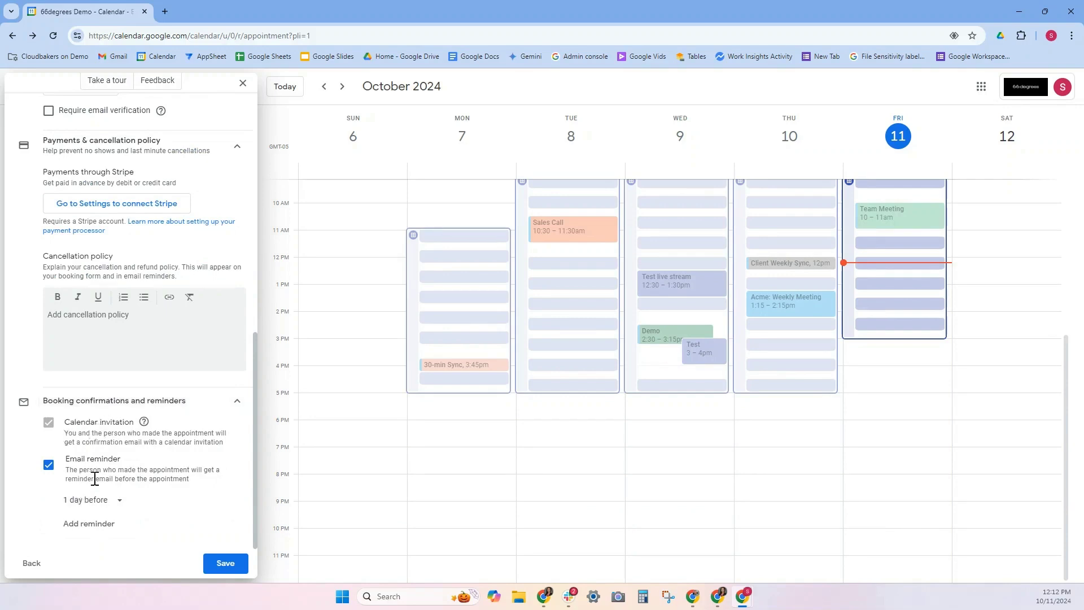
left_click(110, 501)
left_click(110, 502)
left_click(207, 562)
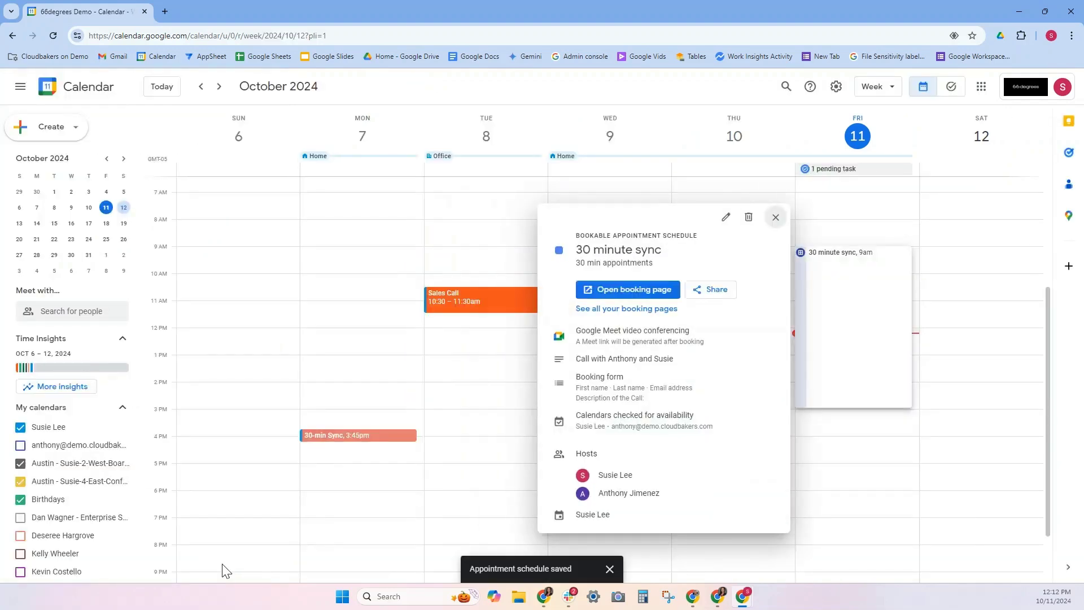
Open the 30 minute sync booking page to check the available times, and copy its link address from the schedule details.
left_click(625, 294)
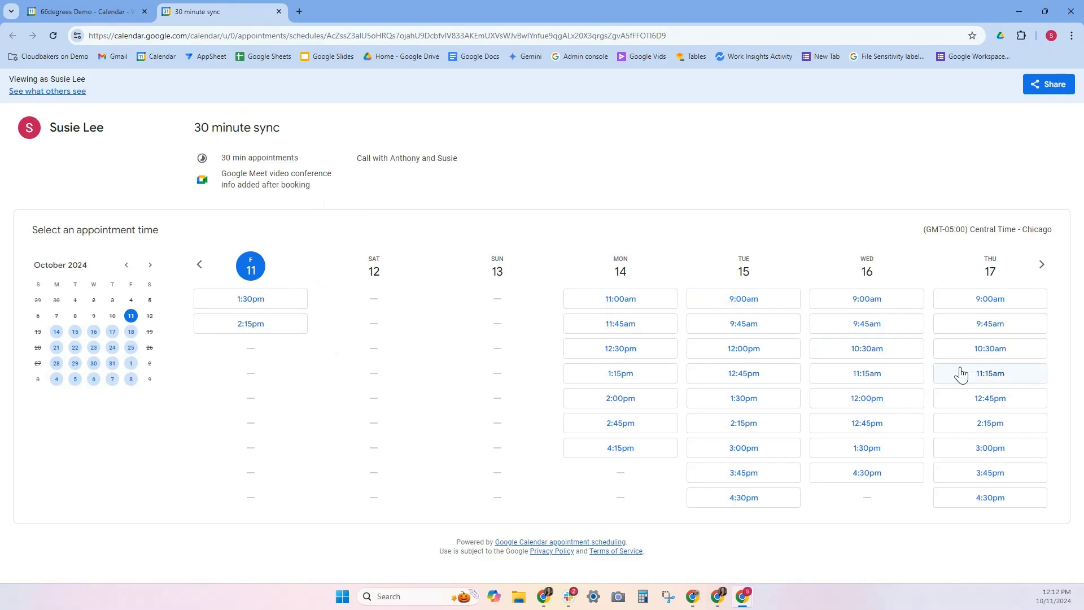
left_click(186, 35)
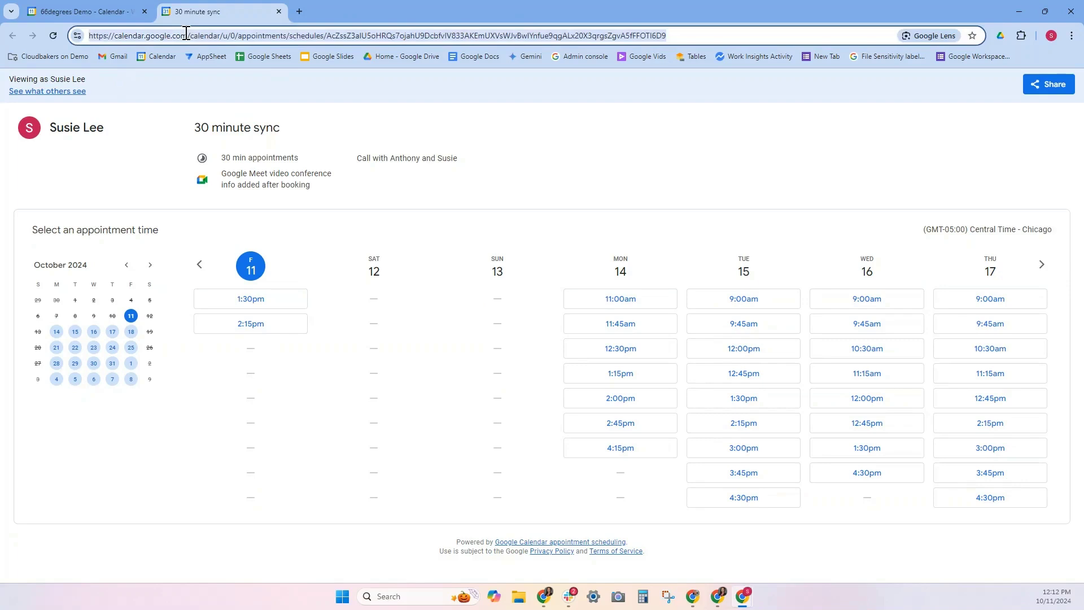
left_click(46, 4)
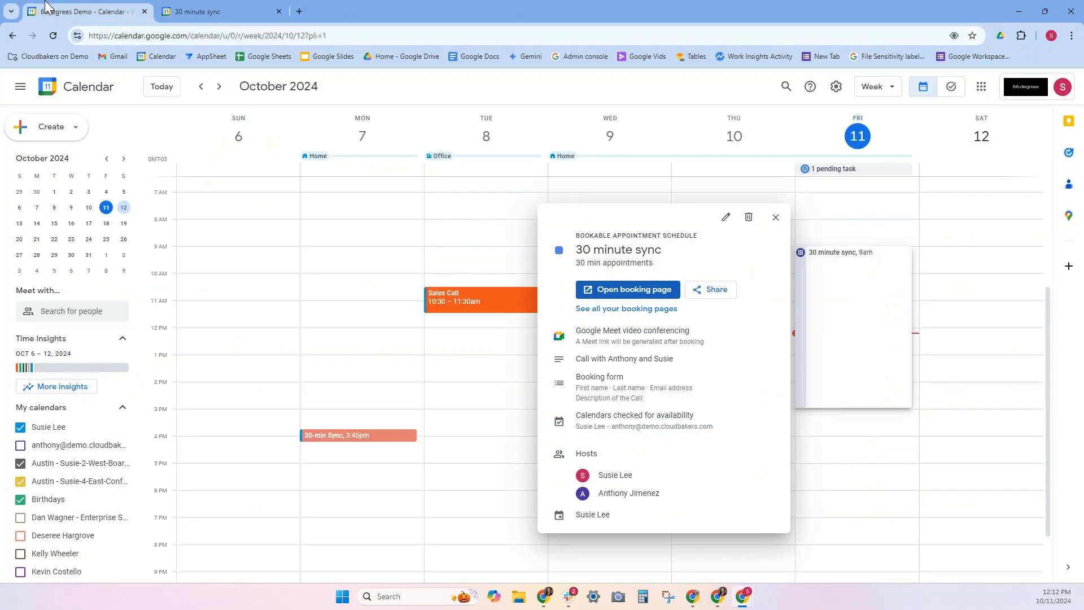
right_click(627, 296)
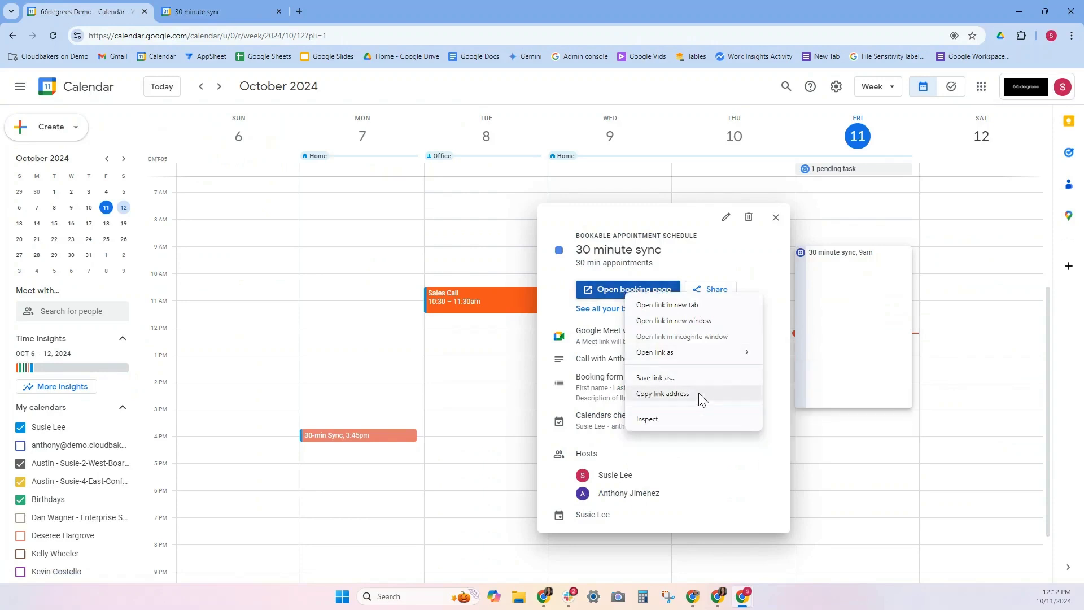
Open Gmail in a new tab and start a new message addressed to the host's own email address.
left_click(301, 11)
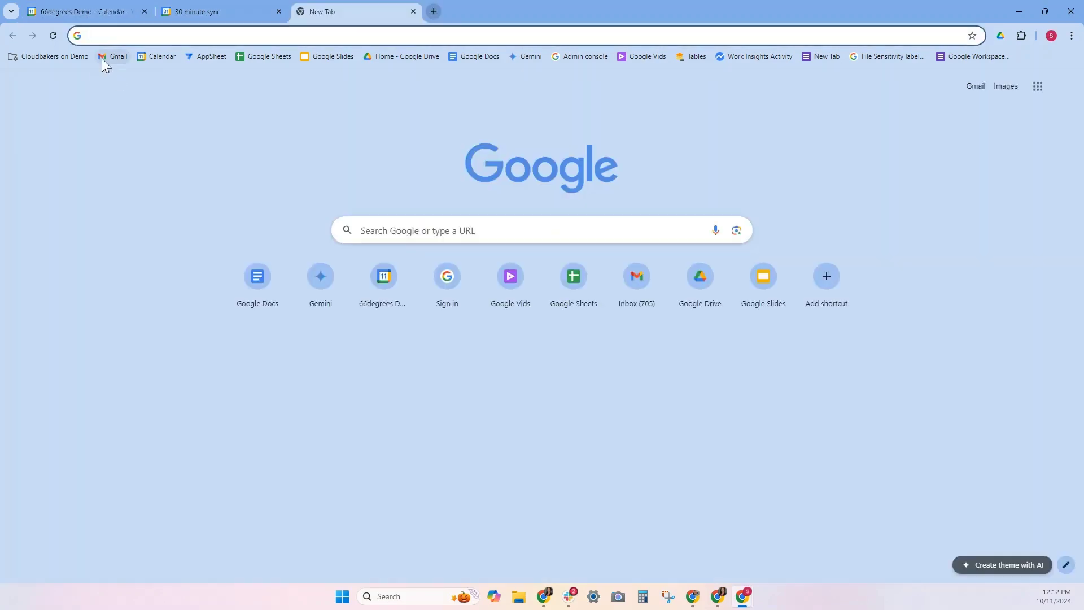
left_click(103, 57)
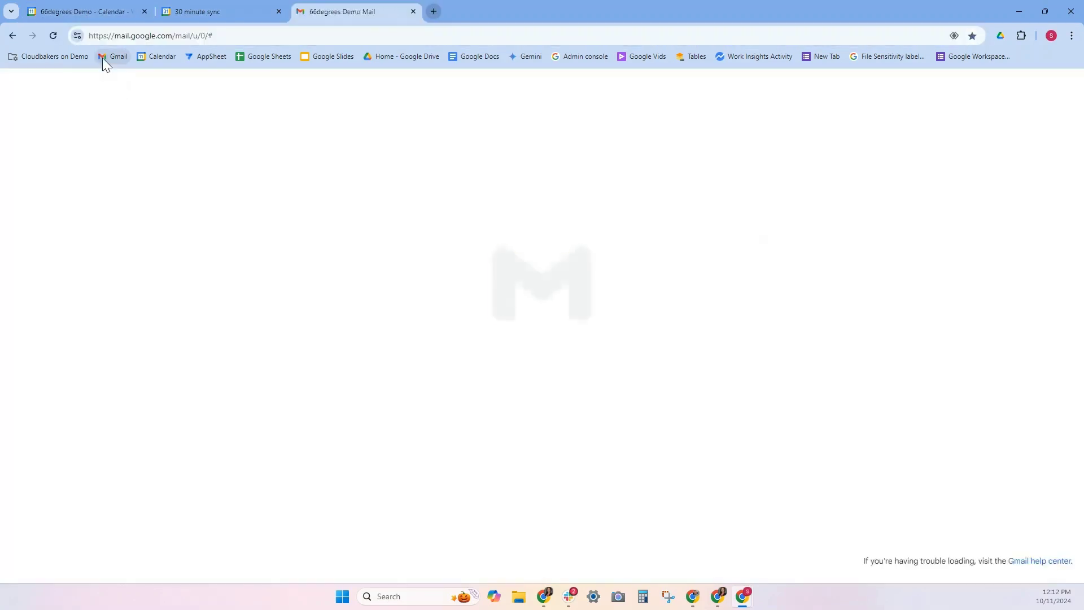
left_click(98, 141)
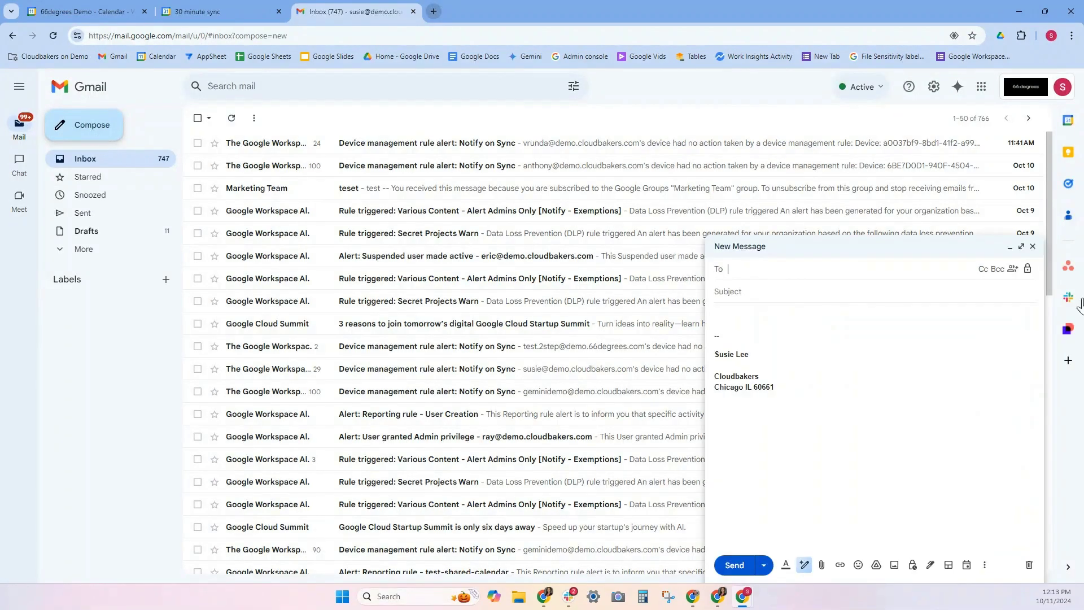
type("susie")
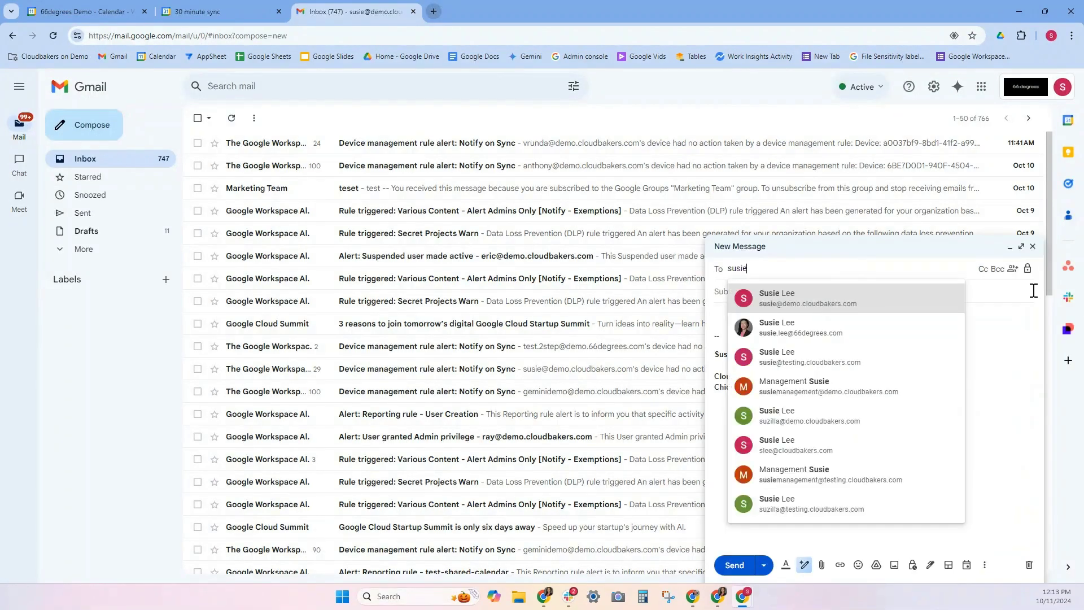
key("Return")
Give the email the subject "Test" and the body text "Use this link to book time".
left_click(265, 11)
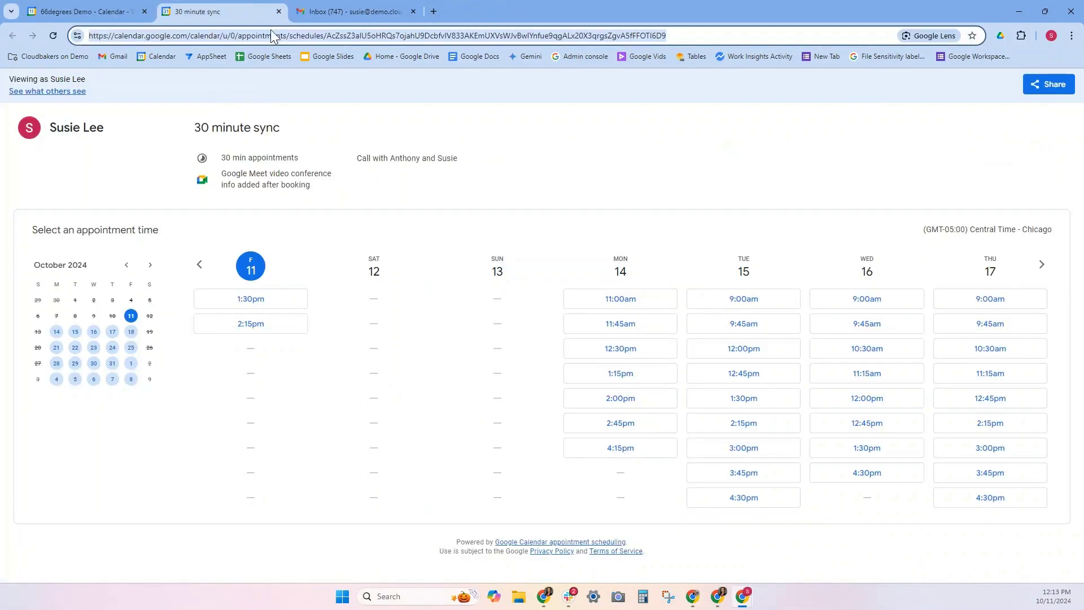
left_click(311, 17)
left_click(754, 299)
type("Test")
key("Tab")
type("Use this link to book time")
Hyperlink the words "link to book time" to the booking page URL and send the email.
key("shift+Left")
key("shift+Left")
key("shift+Left")
key("shift+Left")
key("shift+Left")
key("shift+Left")
key("shift+Left")
key("shift+Left")
key("shift+Left")
key("shift+Left")
key("shift+Left")
key("shift+Left")
key("shift+Left")
key("shift+Left")
key("shift+Left")
key("shift+Left")
key("shift+Left")
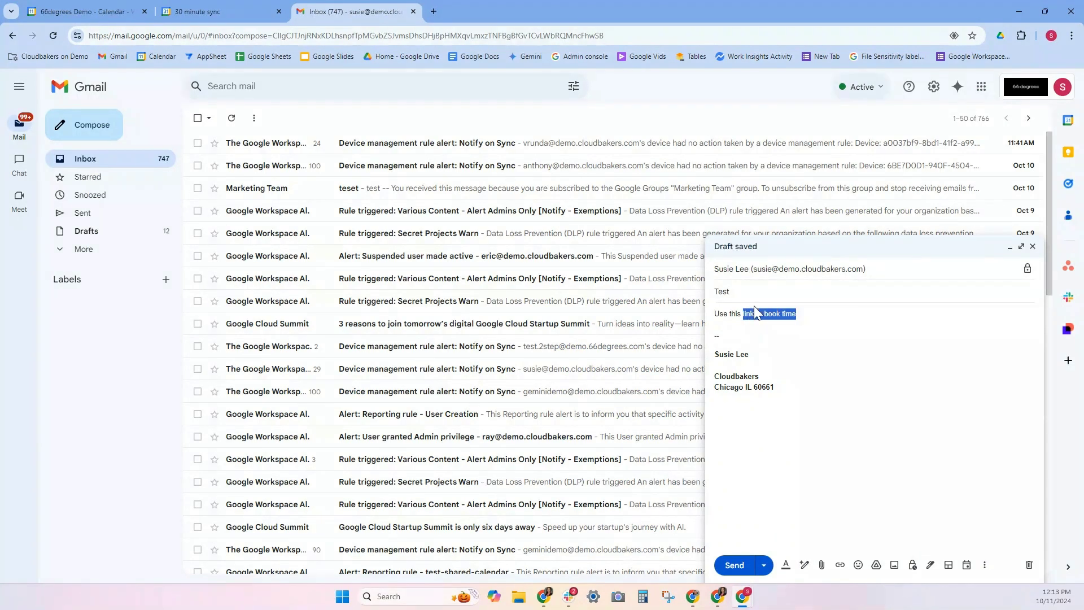
key("ctrl+k")
key("ctrl+v")
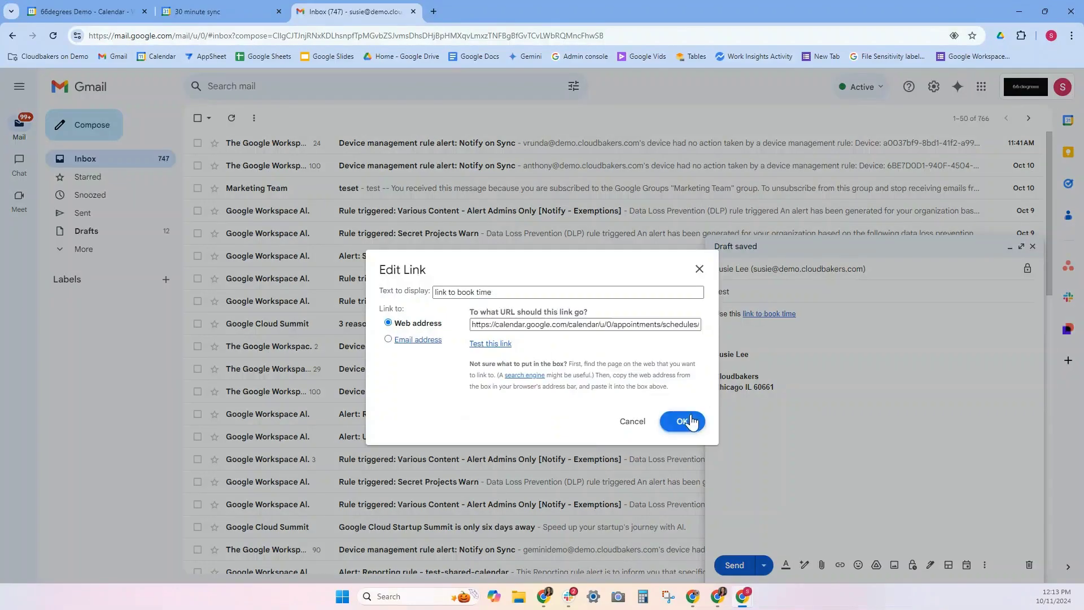
left_click(683, 421)
left_click(734, 565)
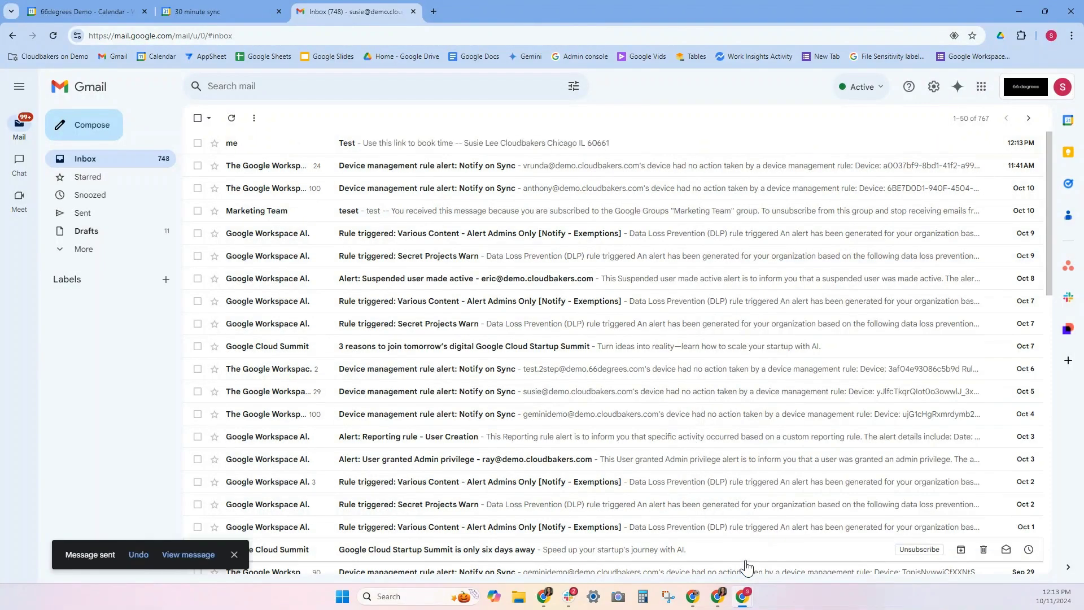
Follow the booking link in the received "Test" email and choose the 1:30pm slot on Friday, October 11.
left_click(368, 145)
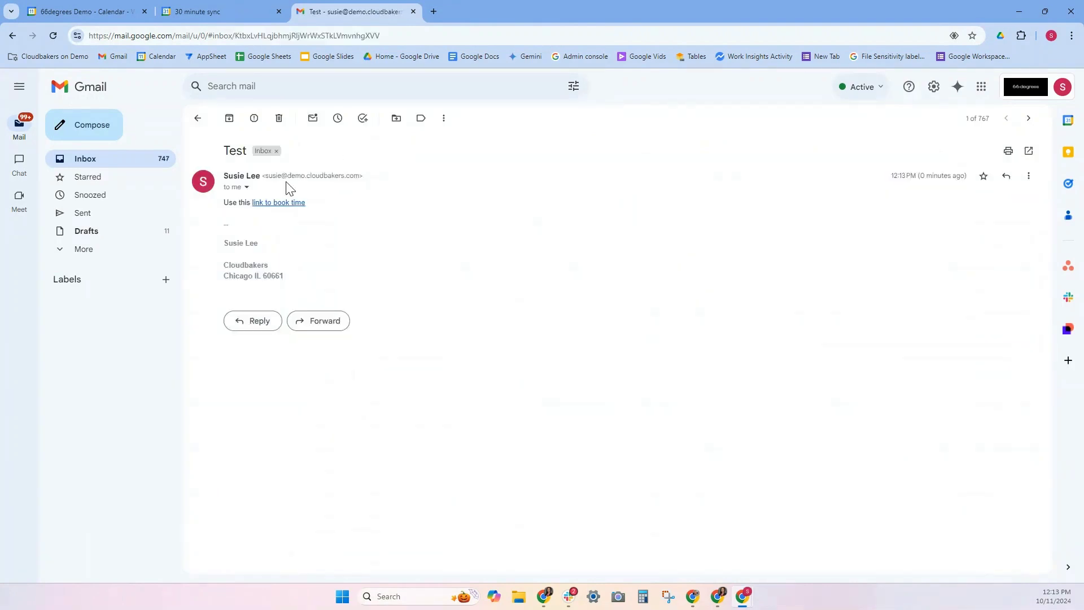
left_click(287, 203)
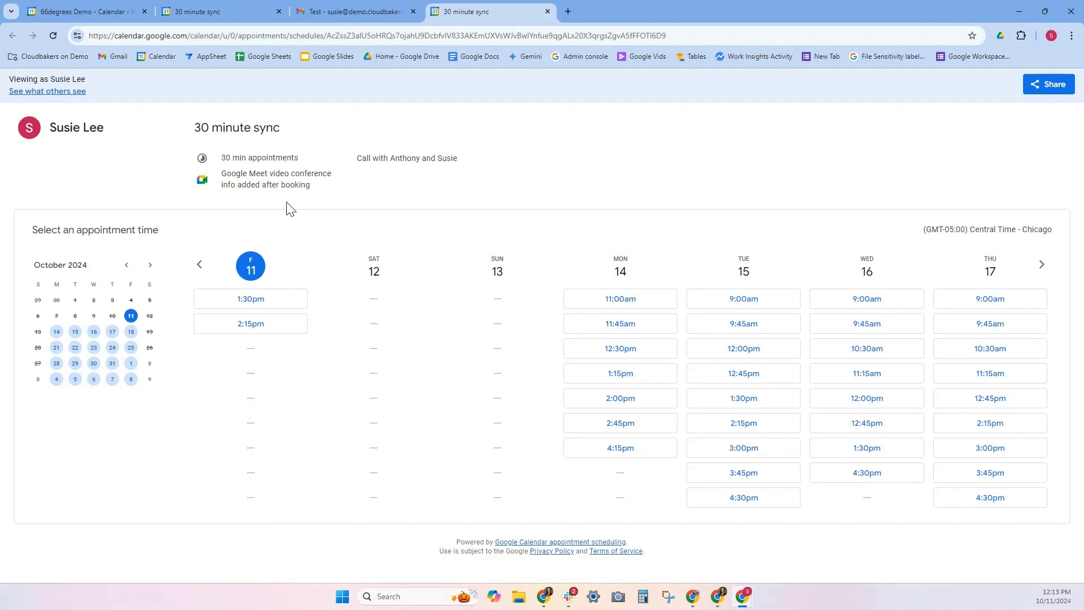
left_click(269, 299)
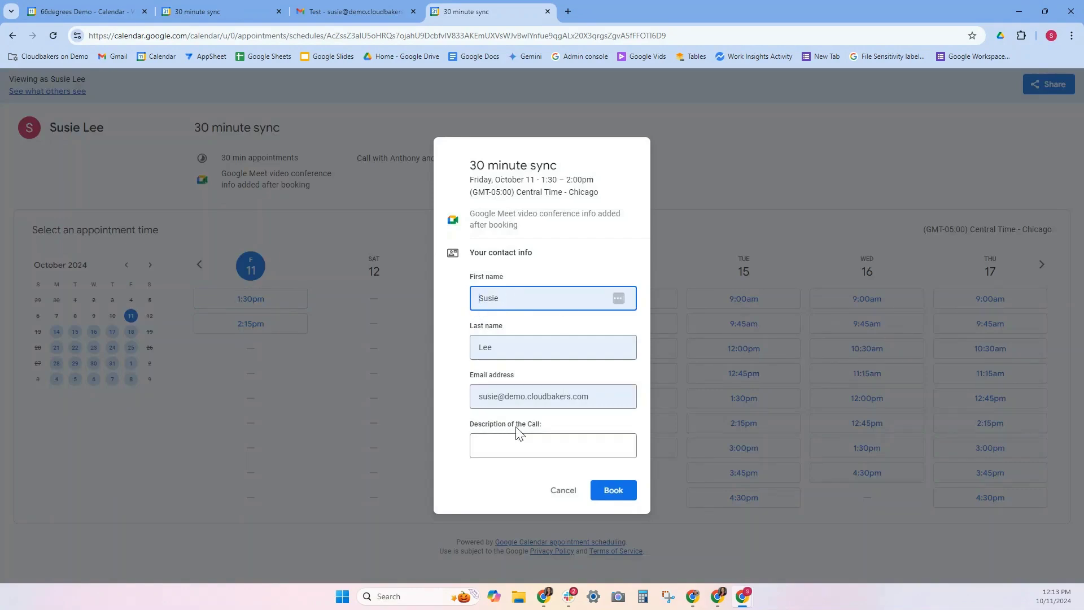
Enter "Demo for Gemini" as the description of the call, book the appointment and dismiss the confirmation.
left_click(526, 443)
type("Demo for Gemini")
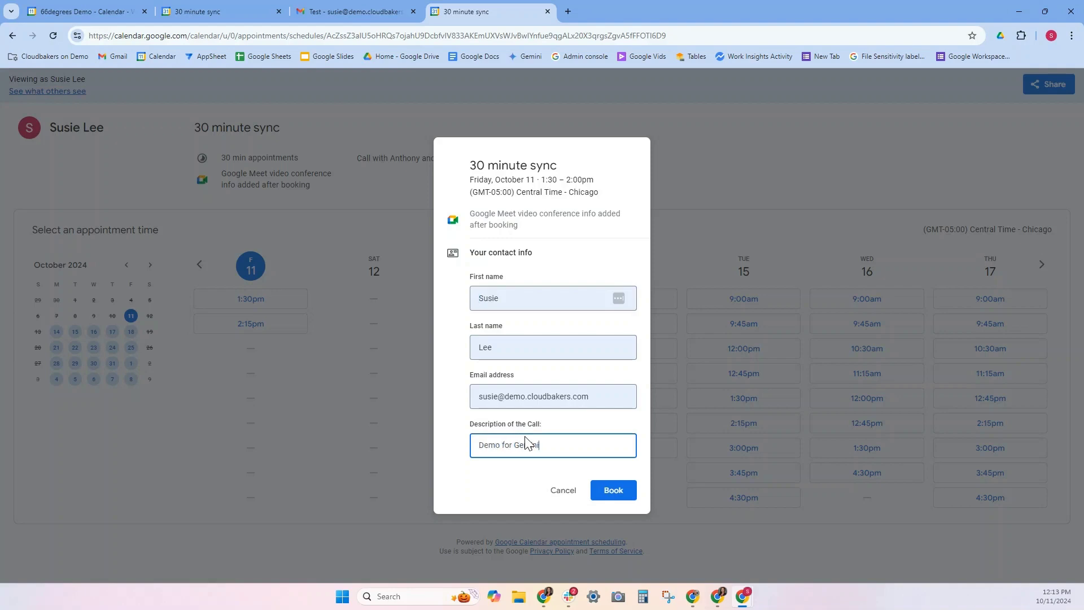
left_click(608, 491)
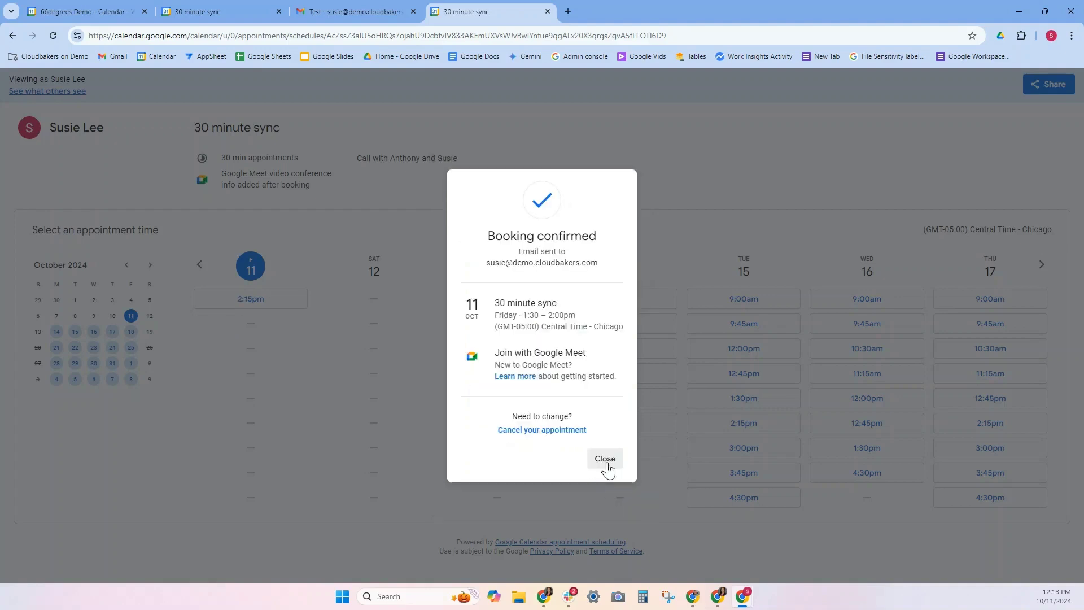
left_click(604, 462)
Return to the calendar, close the schedule details and open the booked 1:30pm 30 minute sync event to examine its details.
left_click(67, 6)
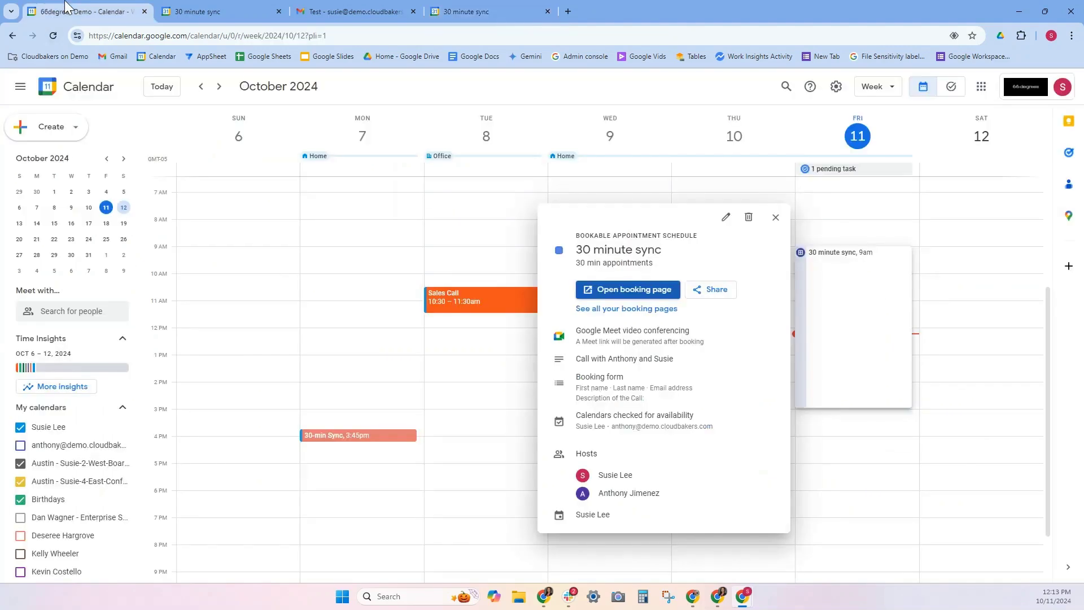
left_click(775, 218)
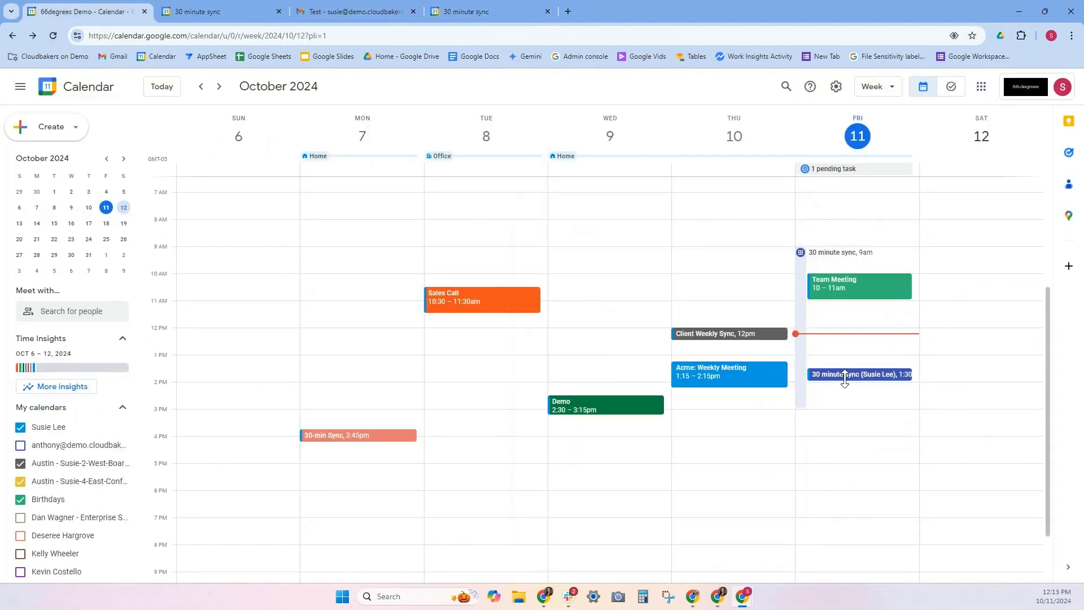
left_click(845, 375)
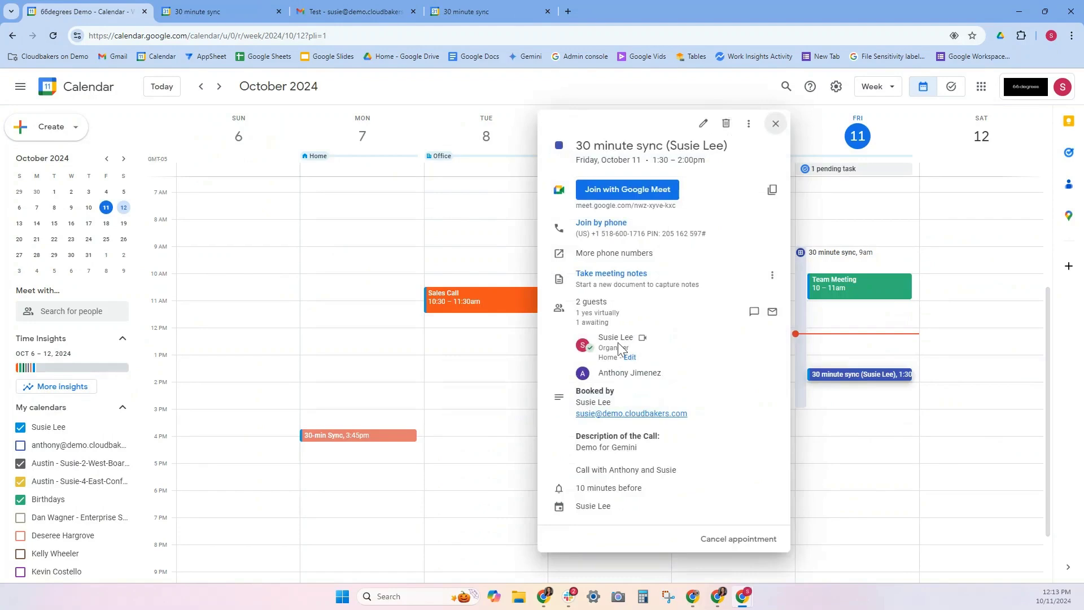